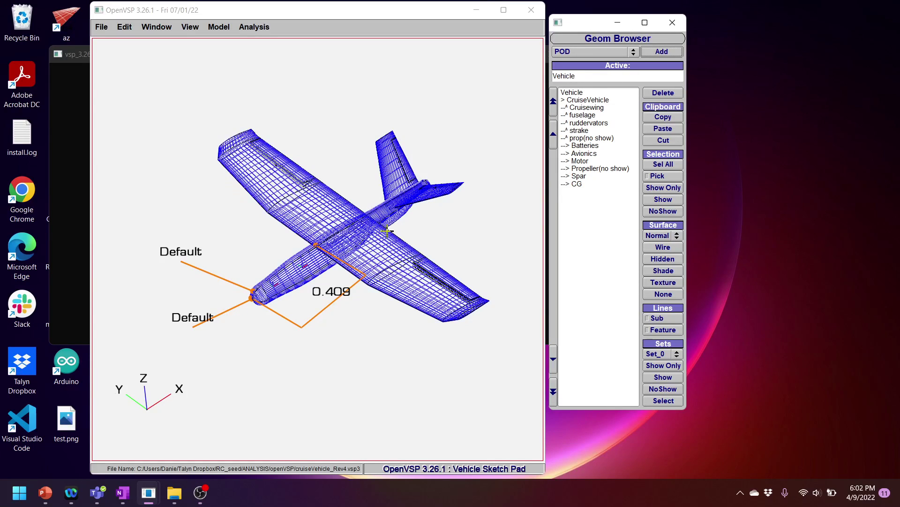
- Spread the Geom Browser and main window apart, then rotate the aircraft toward a top-down view
left_click_drag(599, 22, 664, 18)
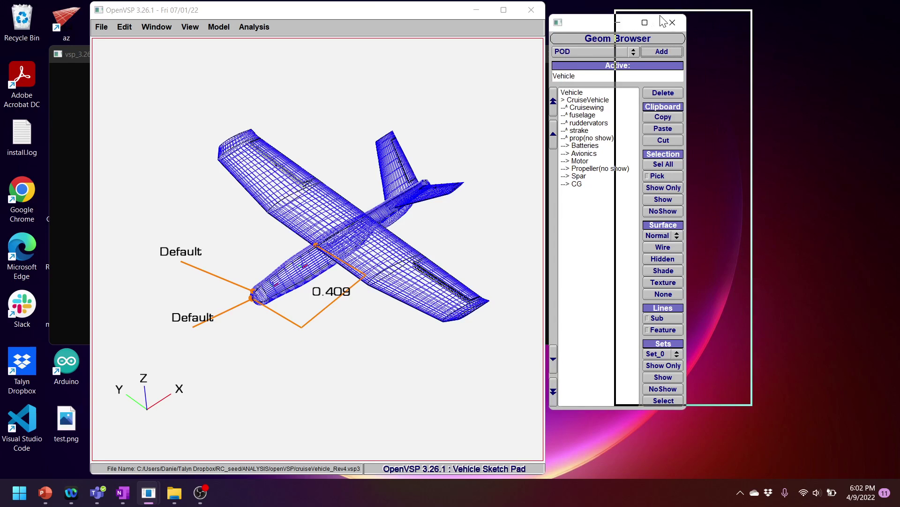
left_click_drag(431, 20, 452, 19)
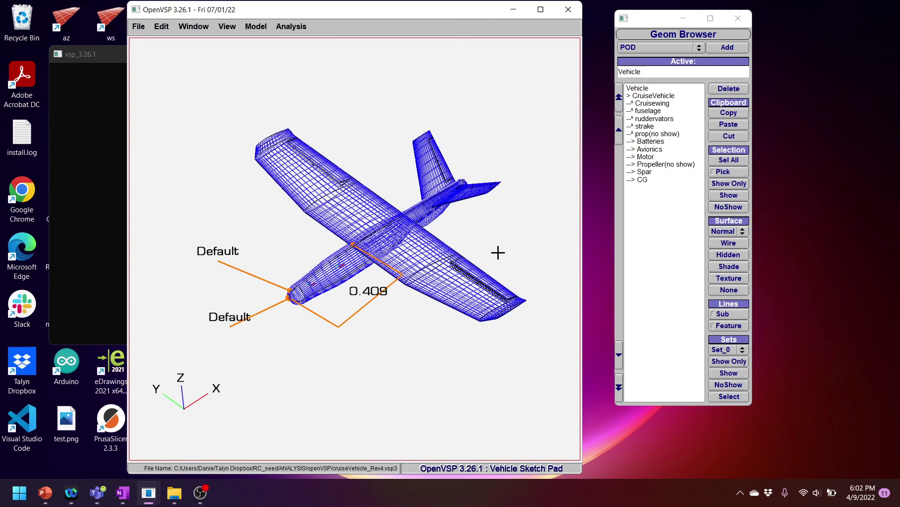
left_click_drag(498, 253, 443, 265)
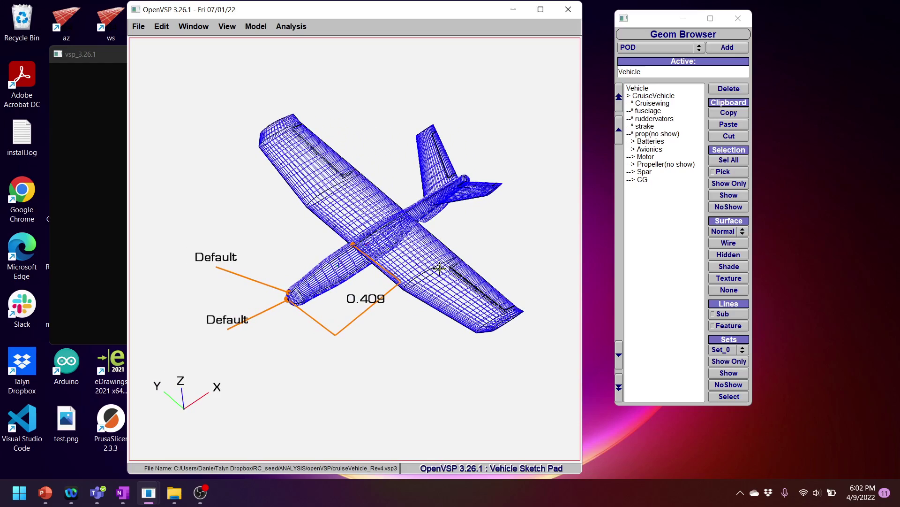
left_click_drag(393, 324, 478, 361)
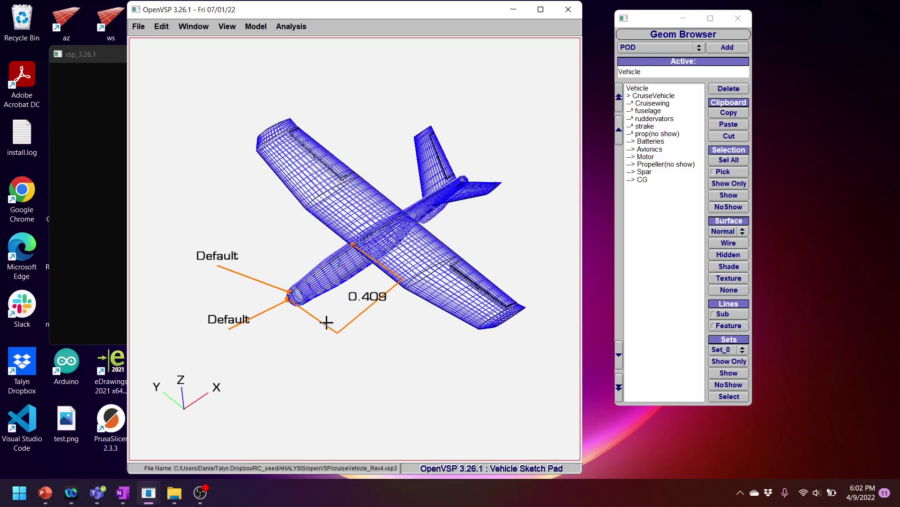
left_click_drag(326, 317, 313, 239)
left_click_drag(439, 287, 333, 341)
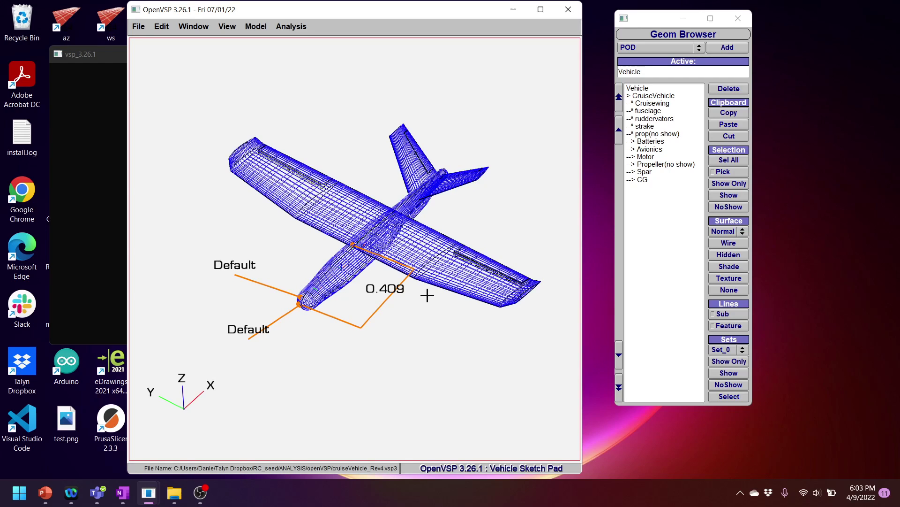
left_click_drag(409, 298, 393, 313)
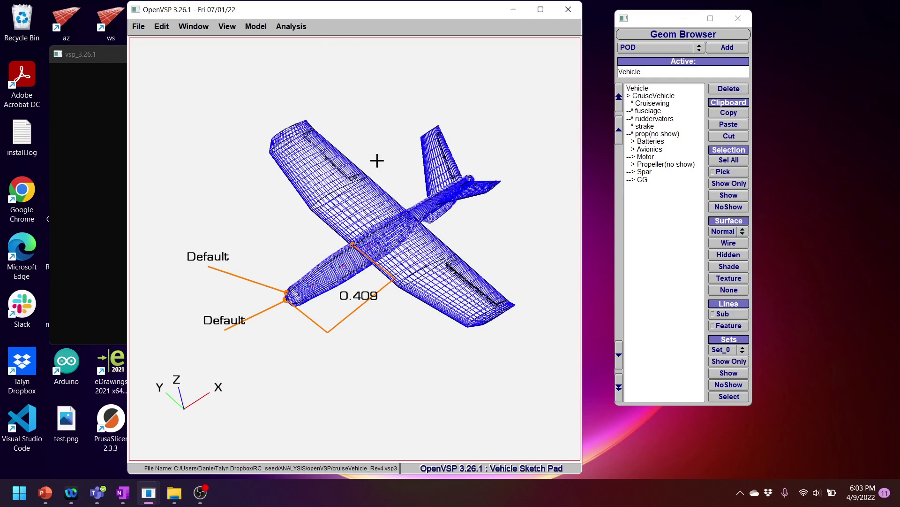
- Open VSPAERO from the Analysis menu and move its dialog right, off the model
left_click(295, 26)
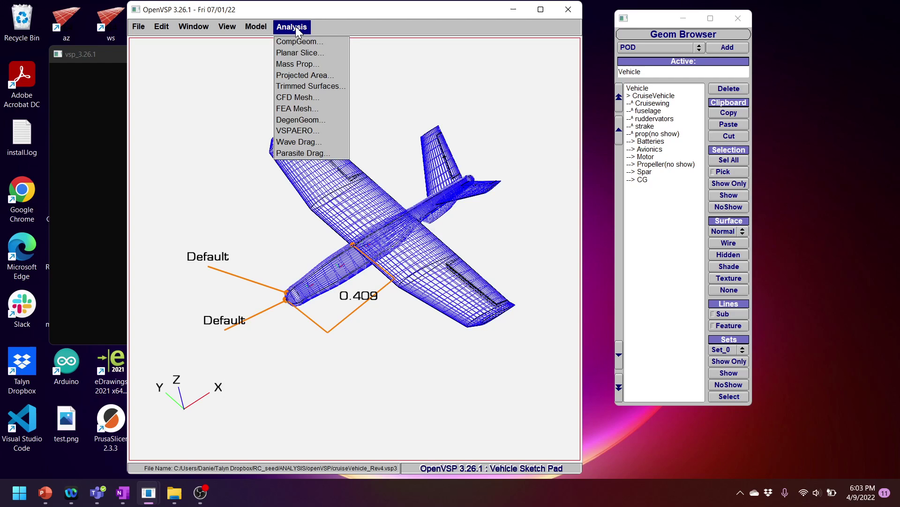
left_click(300, 125)
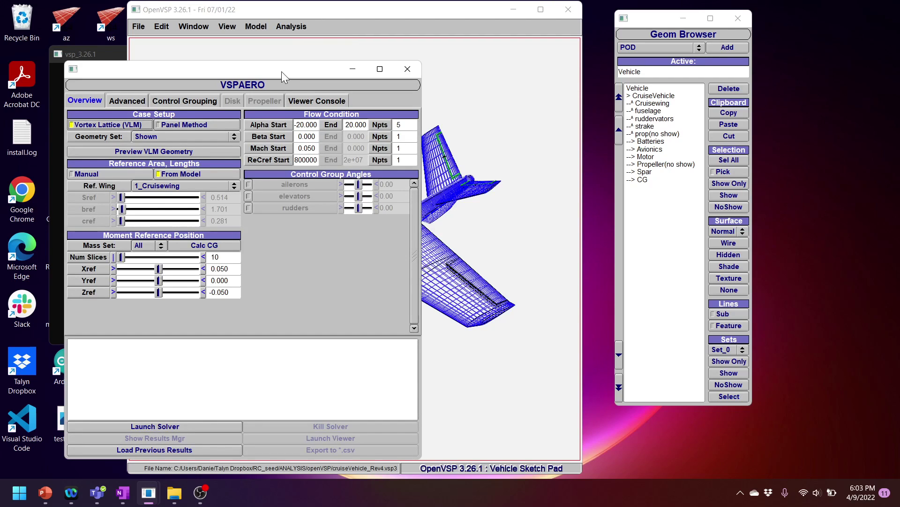
left_click_drag(281, 71, 514, 49)
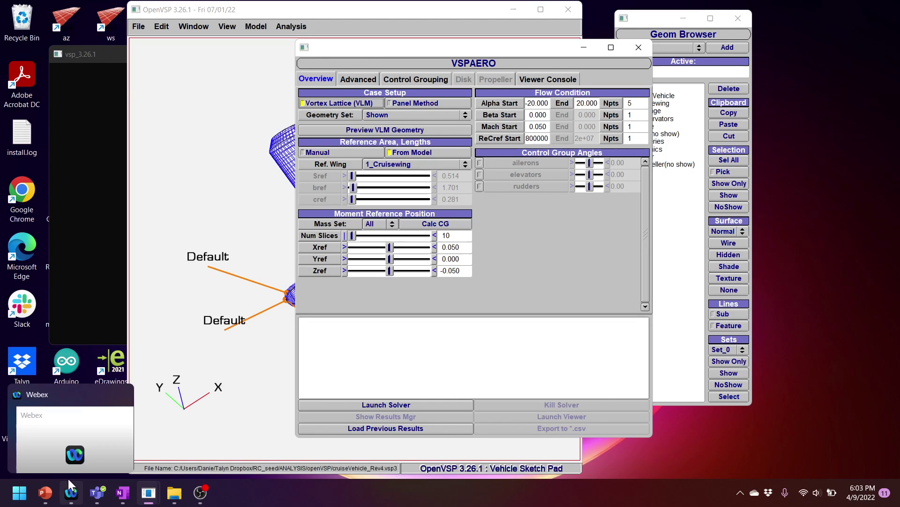
- Bring up the PowerPoint VSPAERO notes and show the slide in Reading View
left_click(48, 498)
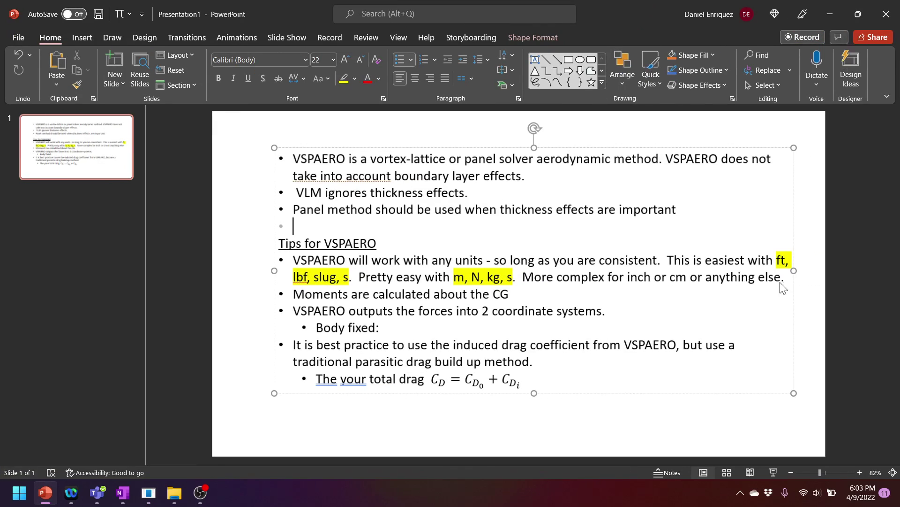
left_click(750, 472)
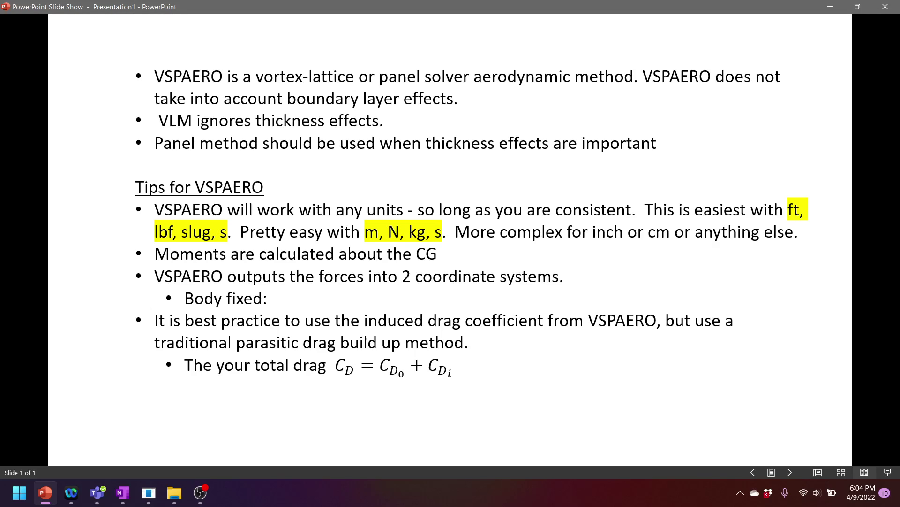
- Read the slide on total drag C_D = C_D0 + C_Di before leaving PowerPoint
mouse_move(149, 492)
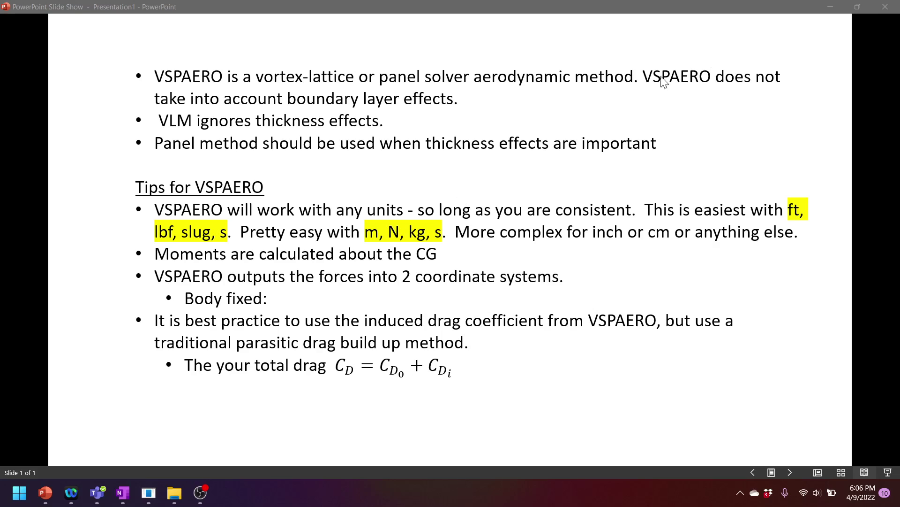
- Minimize the slide show, move VSPAERO right, check Alpha Npts and Mach Start 0.05, reposition the main window
left_click(831, 7)
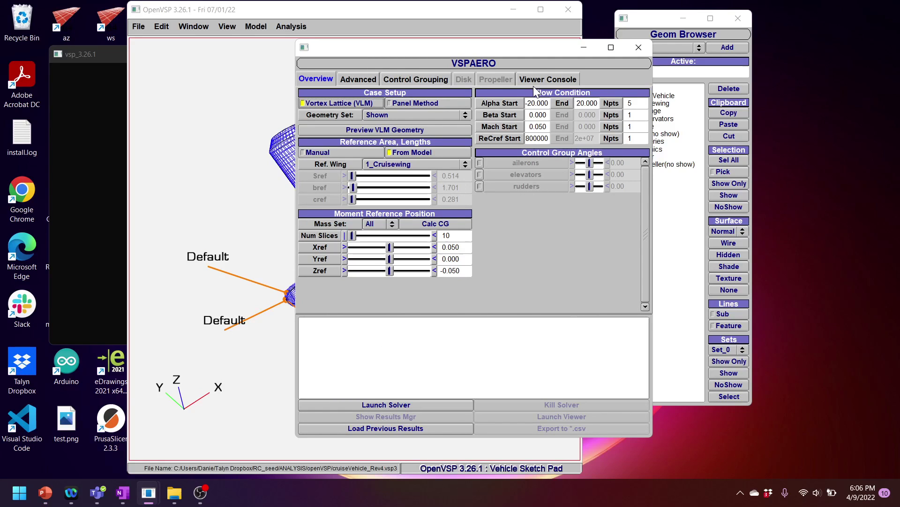
left_click_drag(531, 52, 682, 50)
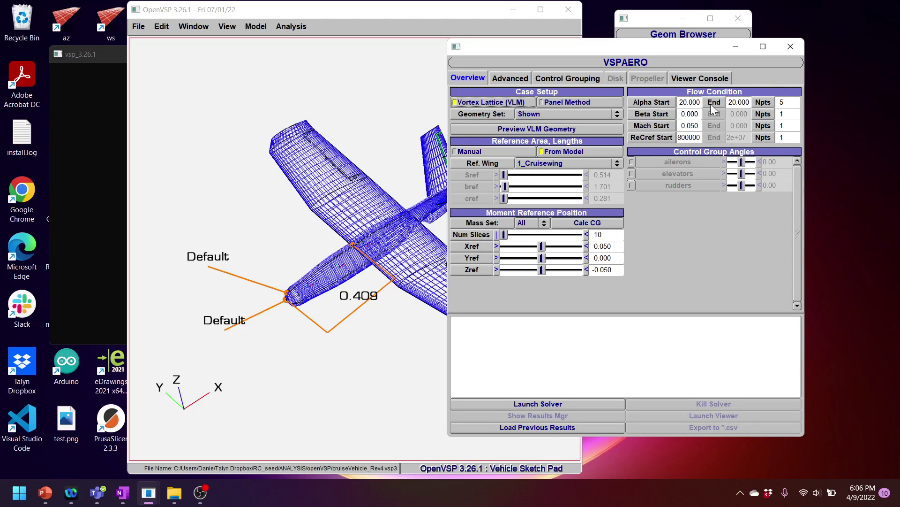
double_click(786, 102)
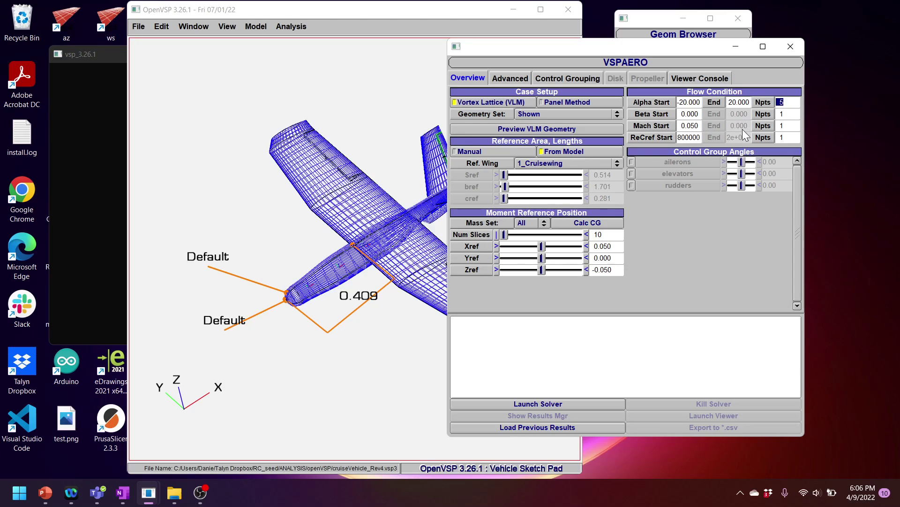
left_click(699, 114)
left_click_drag(701, 125, 681, 126)
left_click_drag(397, 14, 316, 20)
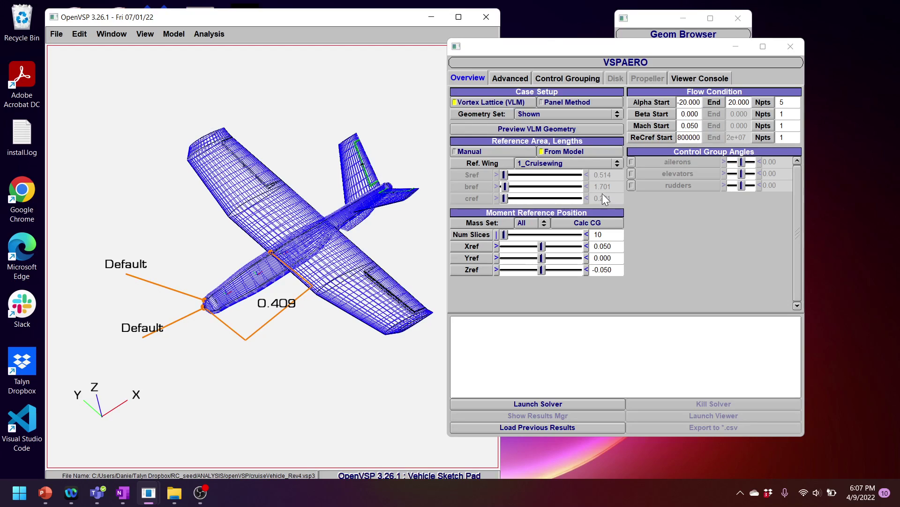
- Toggle the reference values to Manual and back to From Model, keeping Sref 0.514
left_click(550, 146)
left_click(500, 152)
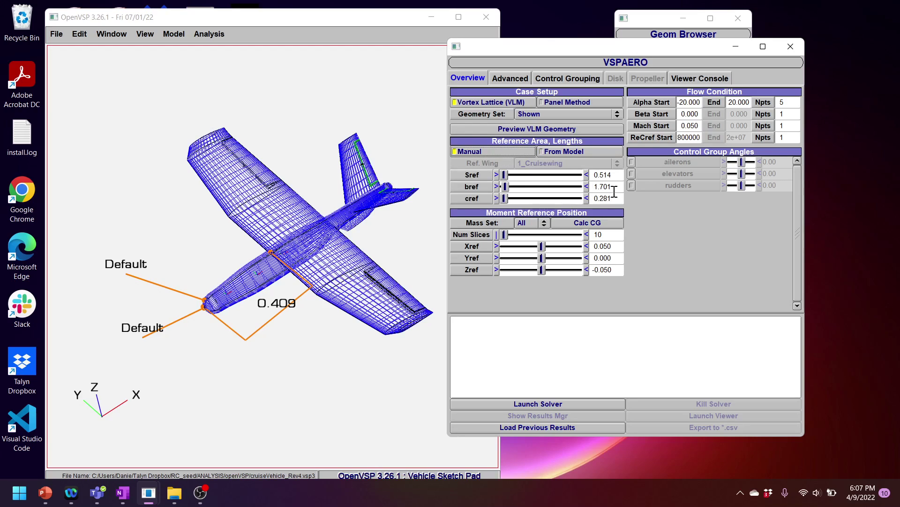
left_click_drag(611, 175, 569, 190)
left_click(572, 151)
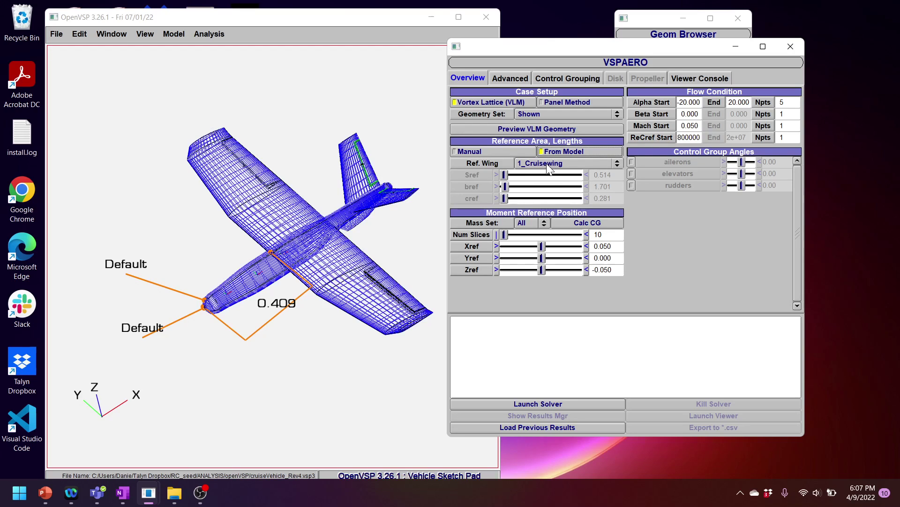
- Move the Geom Browser, open the Cruisewing editor, then minimize both windows
left_click_drag(650, 25, 483, 43)
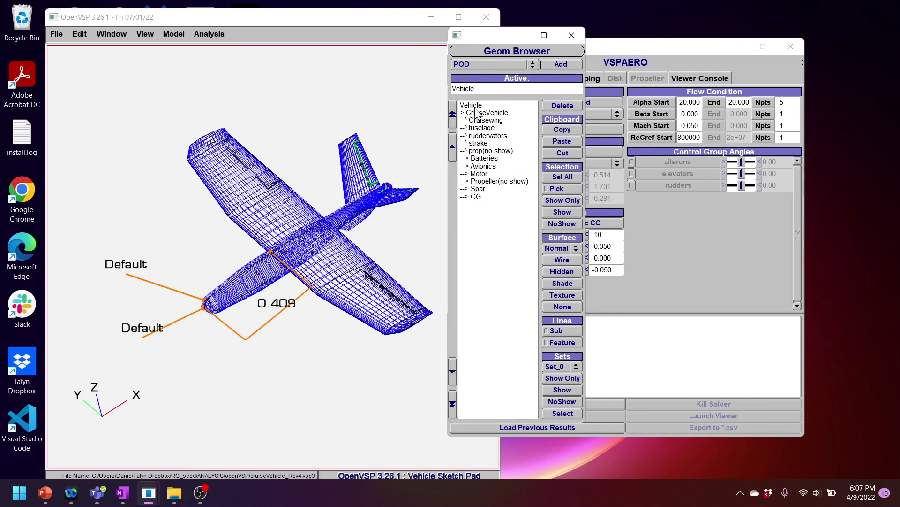
left_click(488, 120)
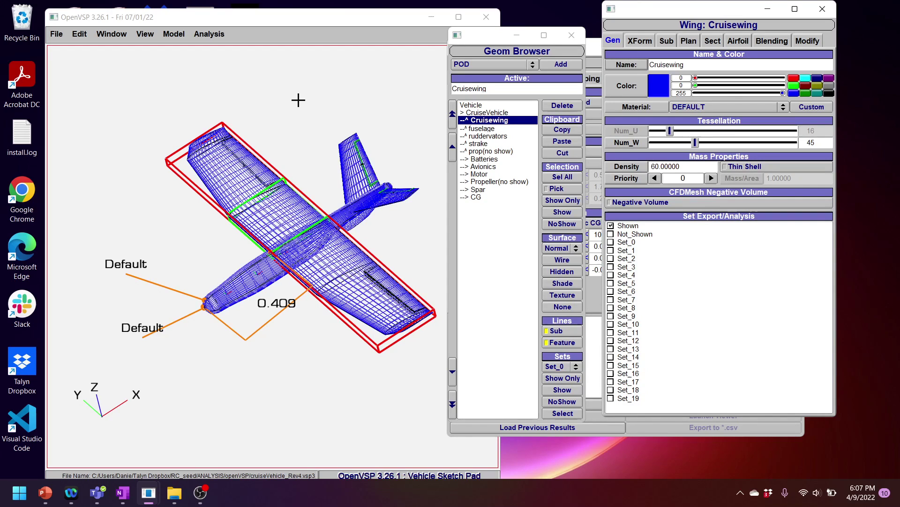
left_click(516, 35)
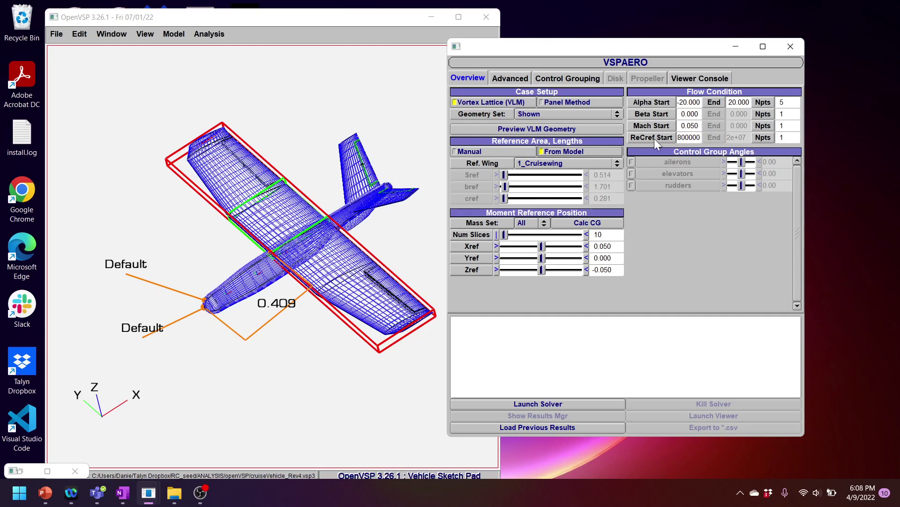
- Check the Reynolds start and the Xref 0.050, Yref 0.000, Zref -0.050 moment reference
double_click(690, 137)
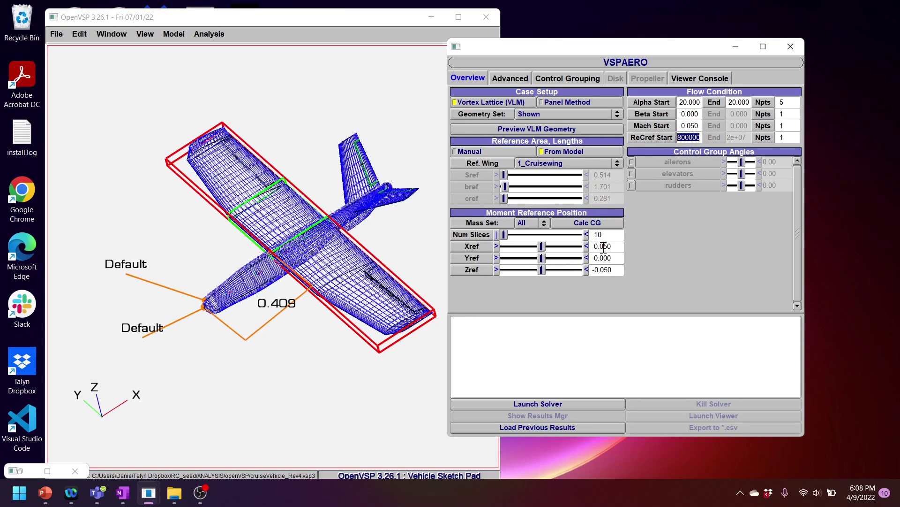
left_click_drag(615, 247, 583, 276)
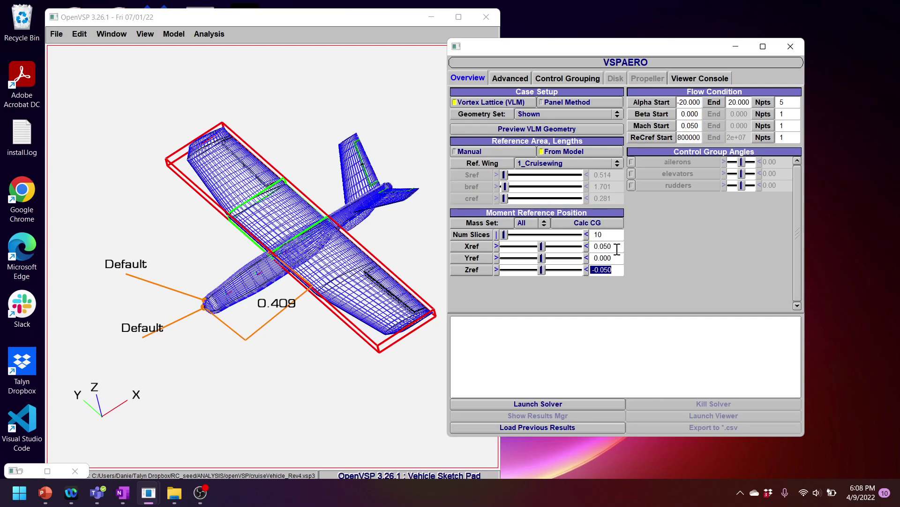
left_click_drag(616, 247, 591, 252)
left_click_drag(403, 314, 330, 336)
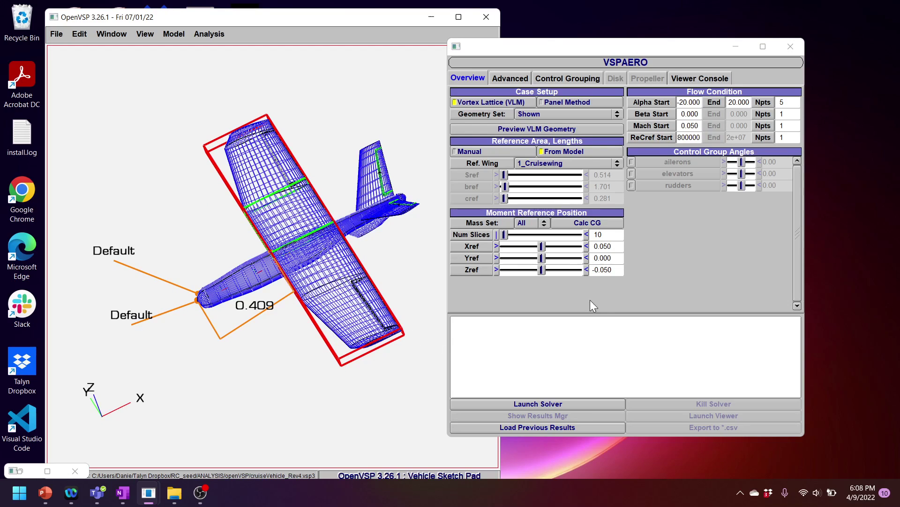
left_click_drag(615, 246, 565, 272)
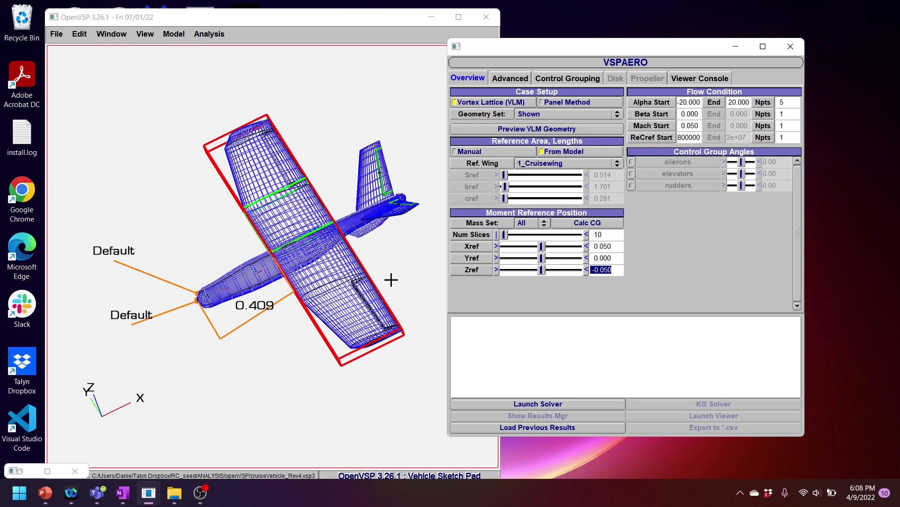
left_click_drag(282, 281, 309, 310)
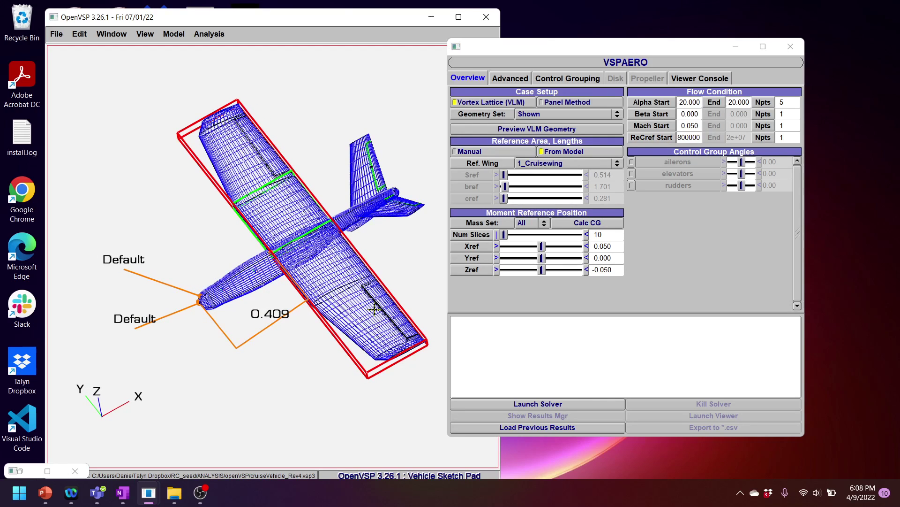
left_click_drag(215, 342, 302, 342)
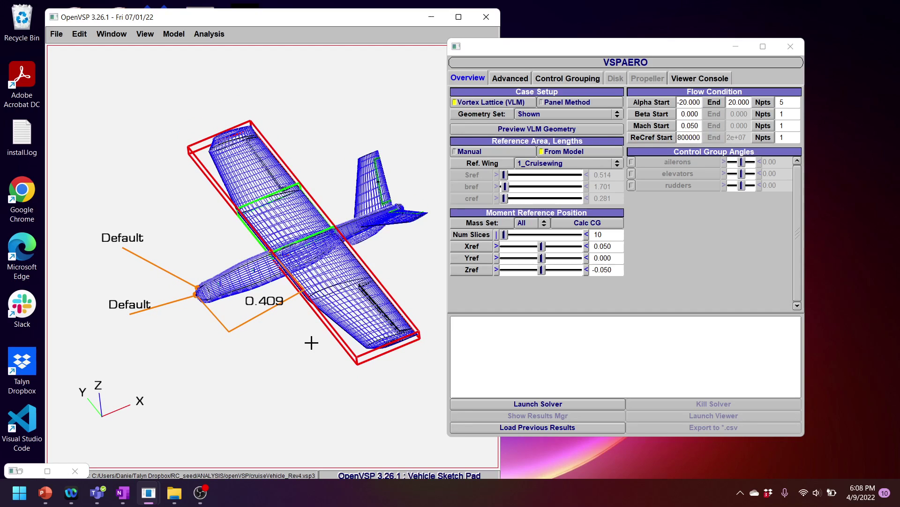
left_click_drag(328, 334, 318, 342)
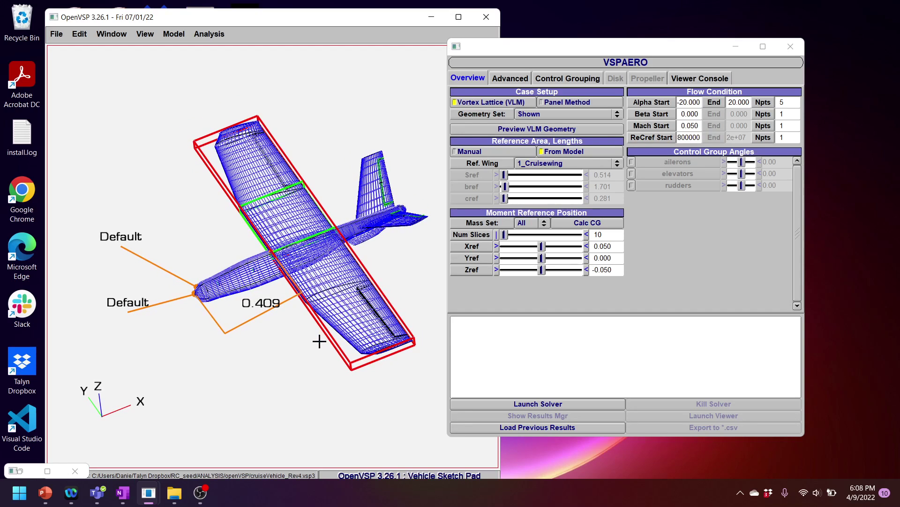
left_click(618, 245)
left_click(618, 259)
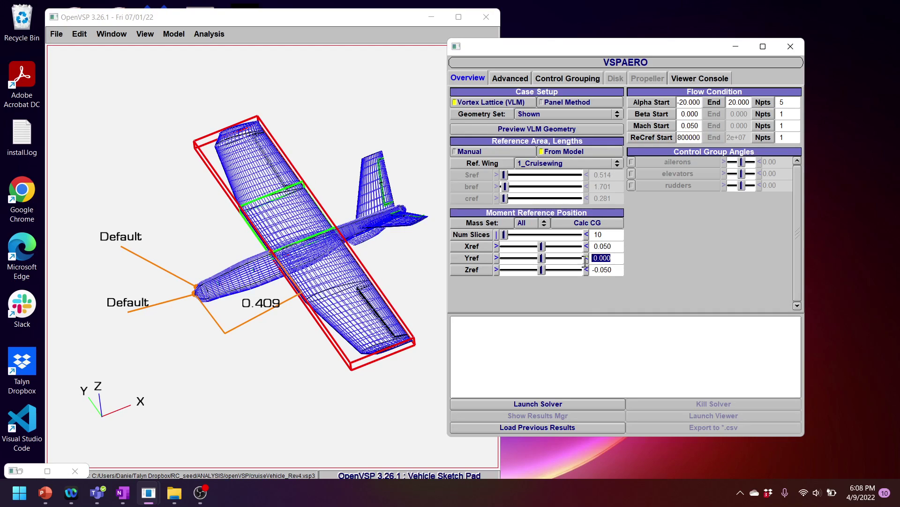
left_click(622, 270)
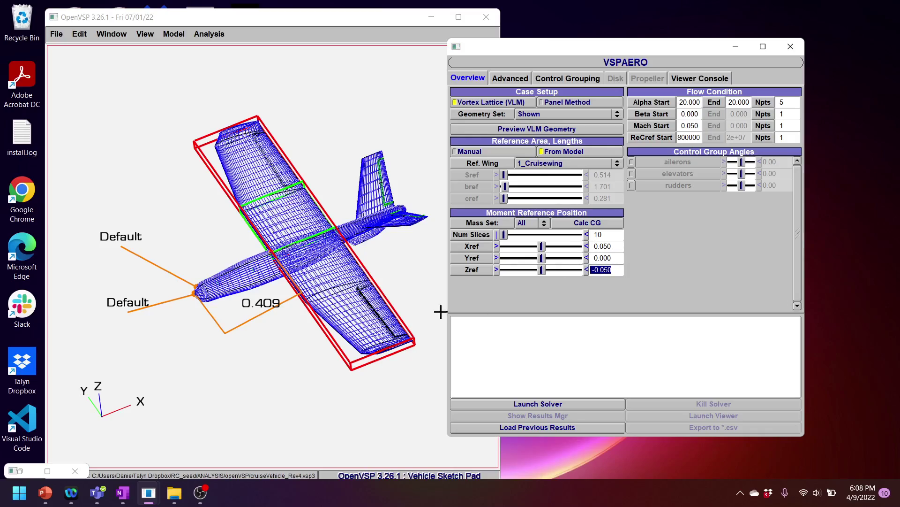
- Orbit and zoom the aircraft to inspect the tail, then show the Advanced solver settings
left_click_drag(376, 343, 300, 345)
left_click_drag(256, 268, 342, 254)
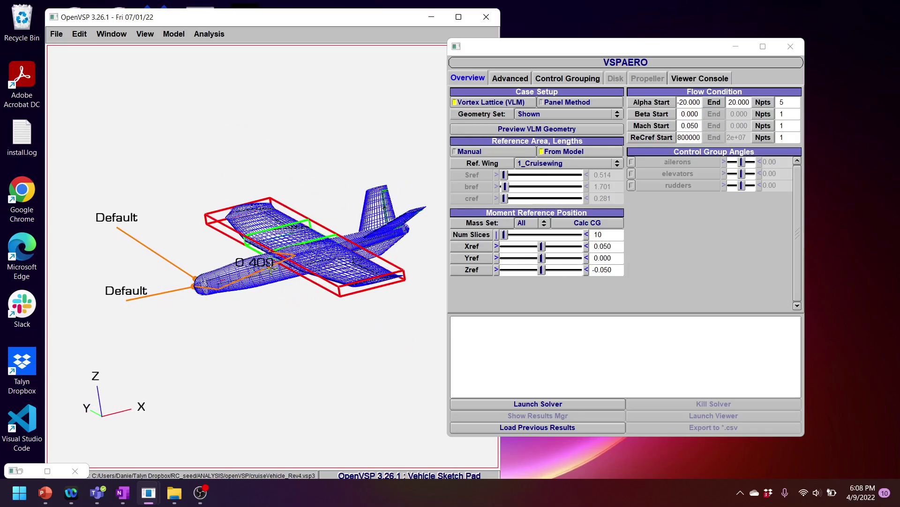
scroll(273, 233, "up", 4)
scroll(273, 233, "up", 3)
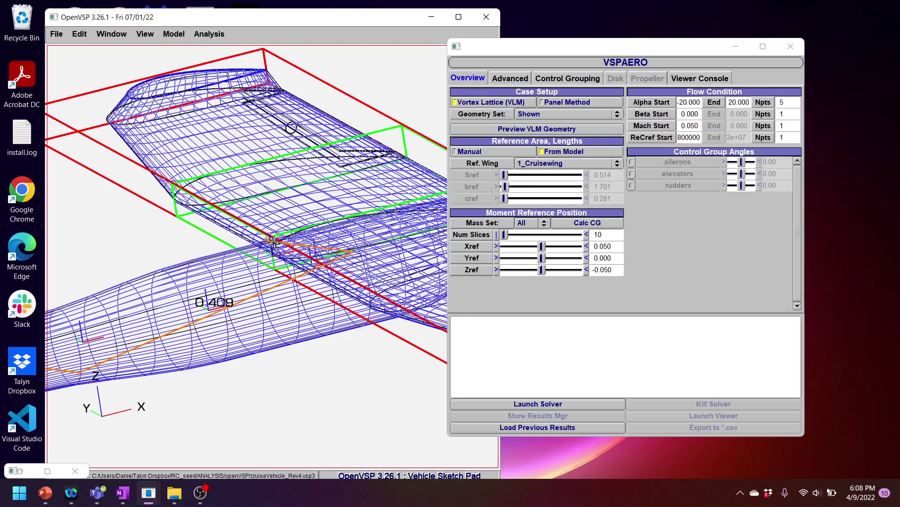
left_click(605, 246)
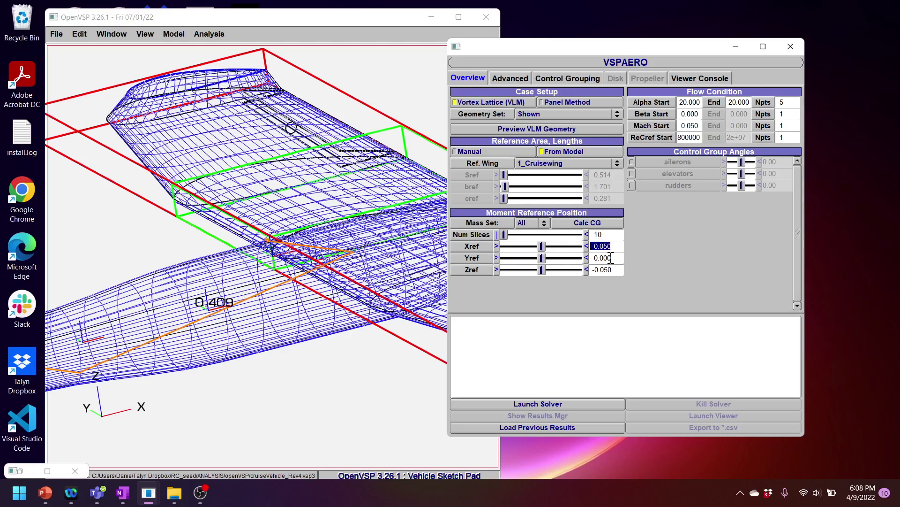
left_click(349, 278)
scroll(349, 278, "down", 3)
scroll(349, 278, "down", 3)
left_click_drag(347, 274, 335, 325)
scroll(297, 318, "down", 5)
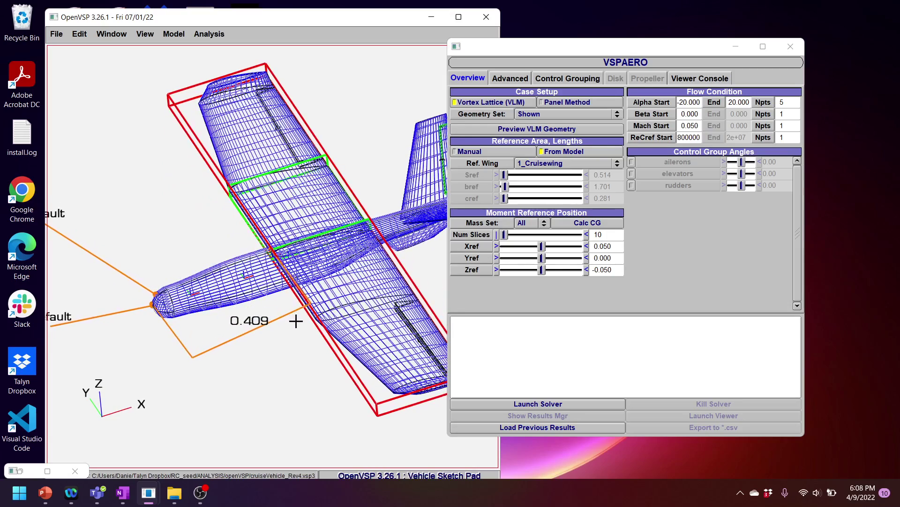
scroll(298, 287, "up", 5)
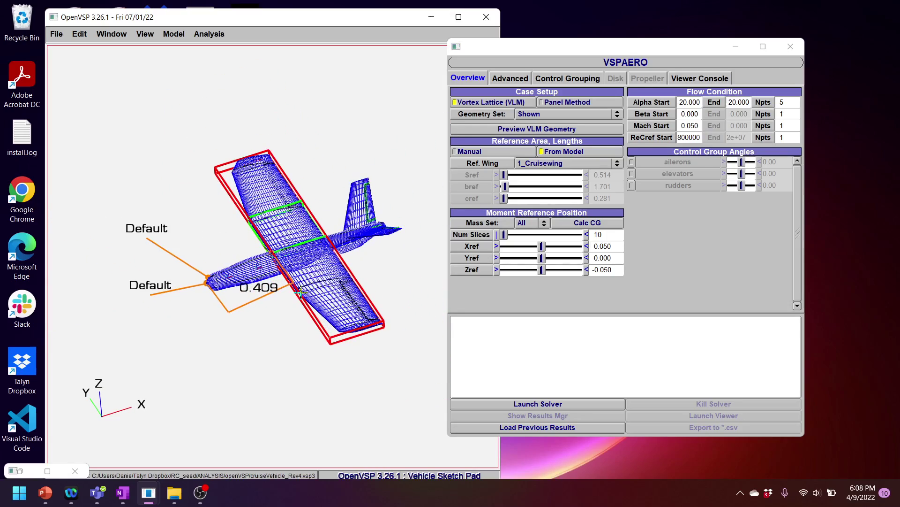
scroll(329, 245, "up", 1)
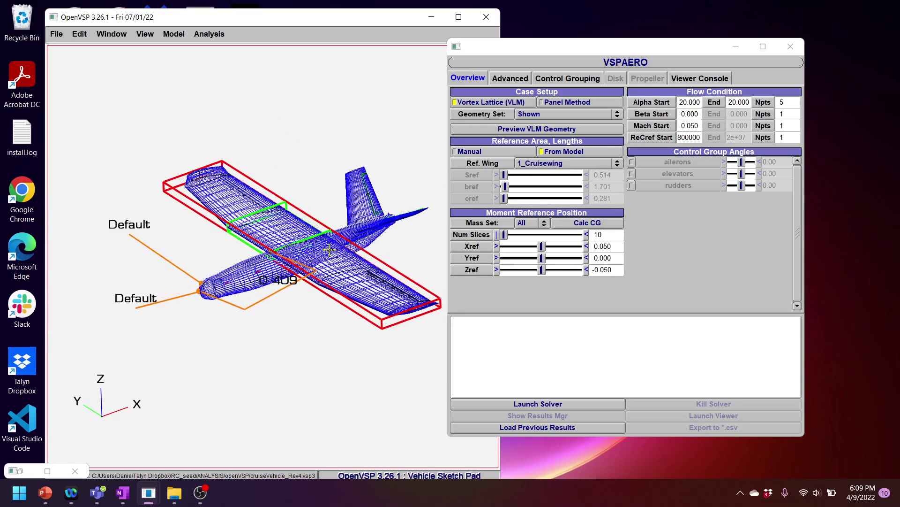
left_click_drag(314, 252, 349, 253)
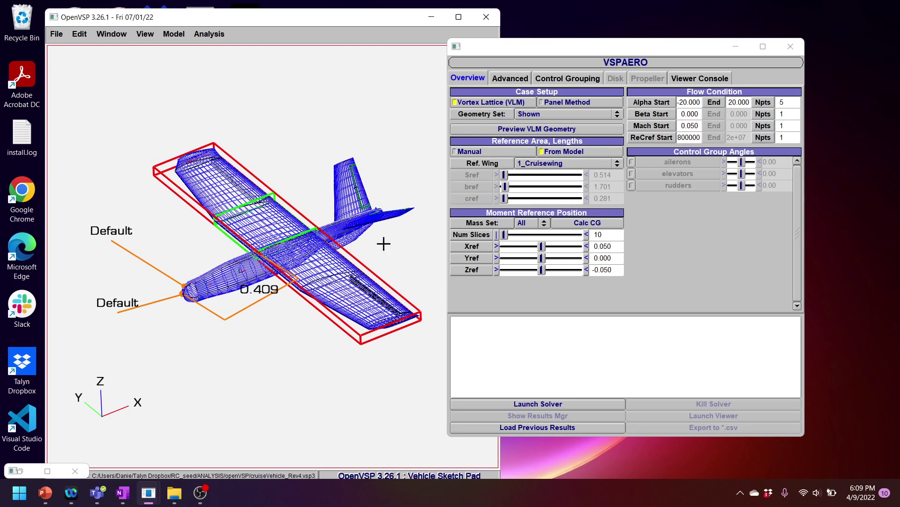
left_click(504, 79)
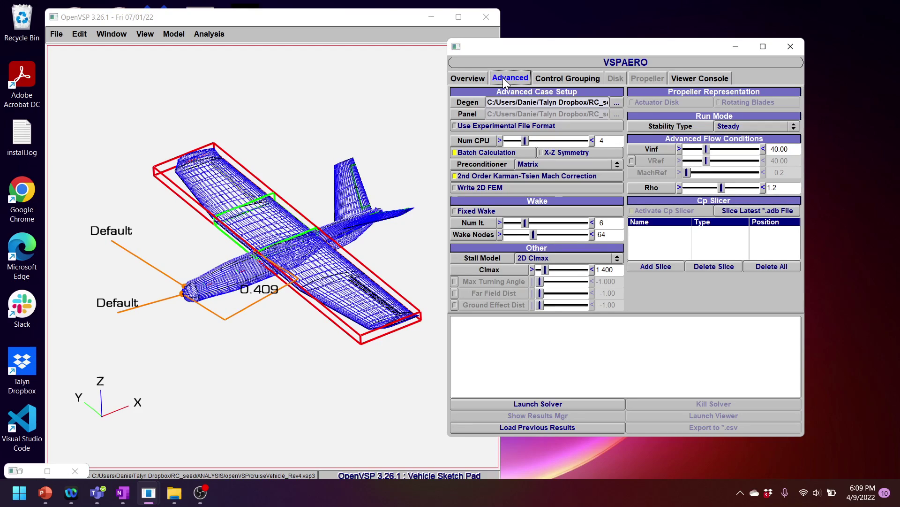
- Leave X-Z symmetry off and Karman-Tsien on; check 6 wake iterations and 64 wake nodes
left_click(561, 154)
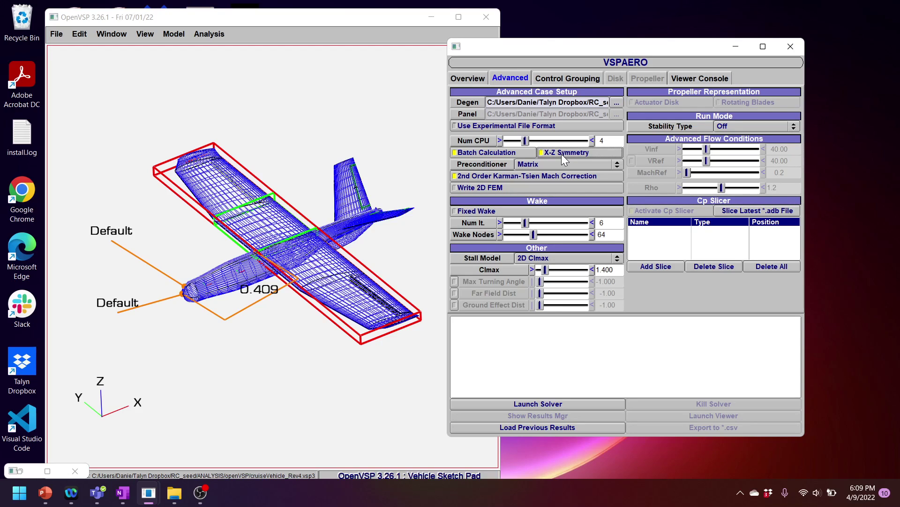
left_click(562, 154)
left_click(531, 178)
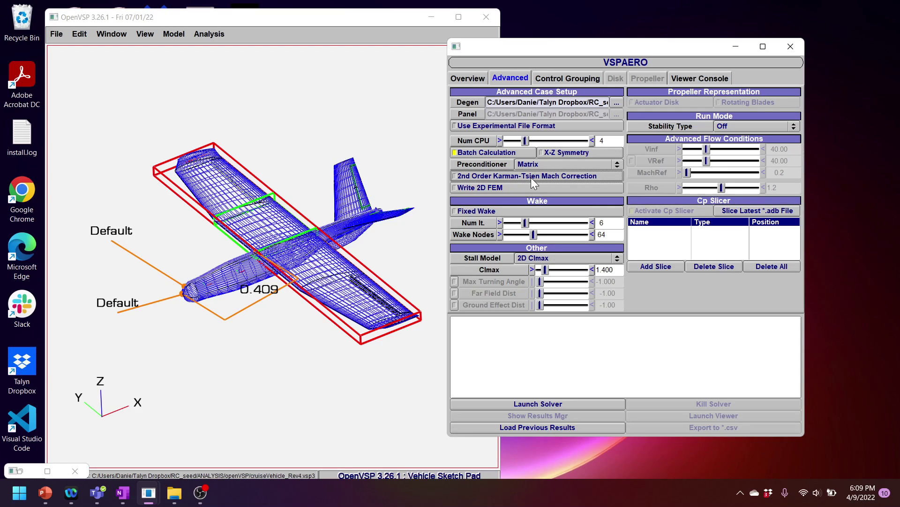
left_click(531, 177)
left_click_drag(191, 266, 294, 279)
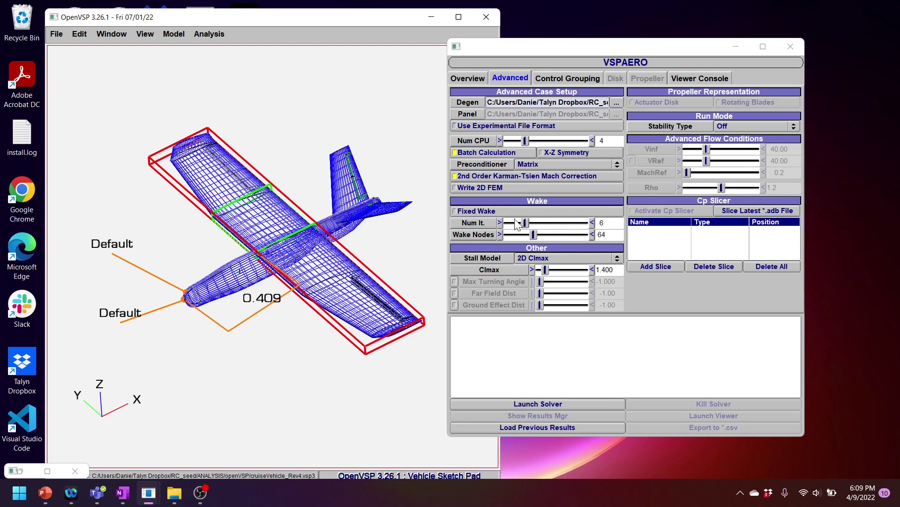
double_click(612, 223)
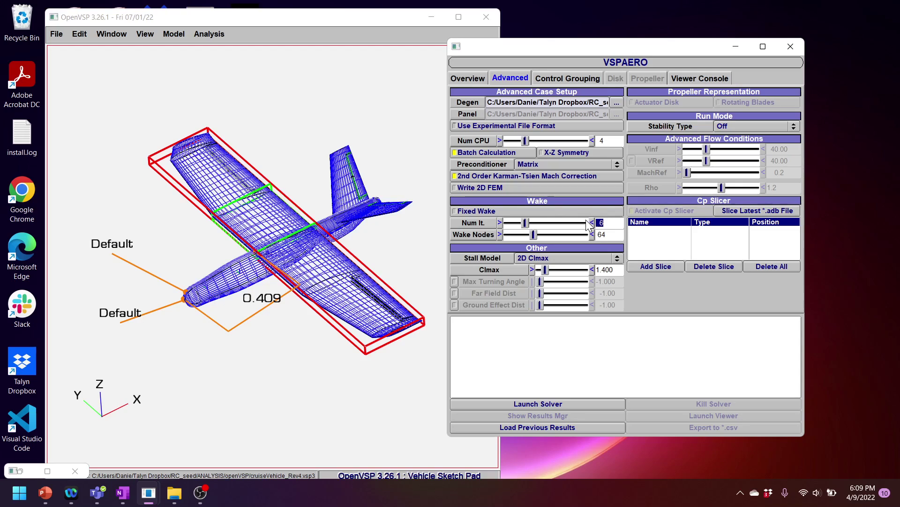
double_click(612, 234)
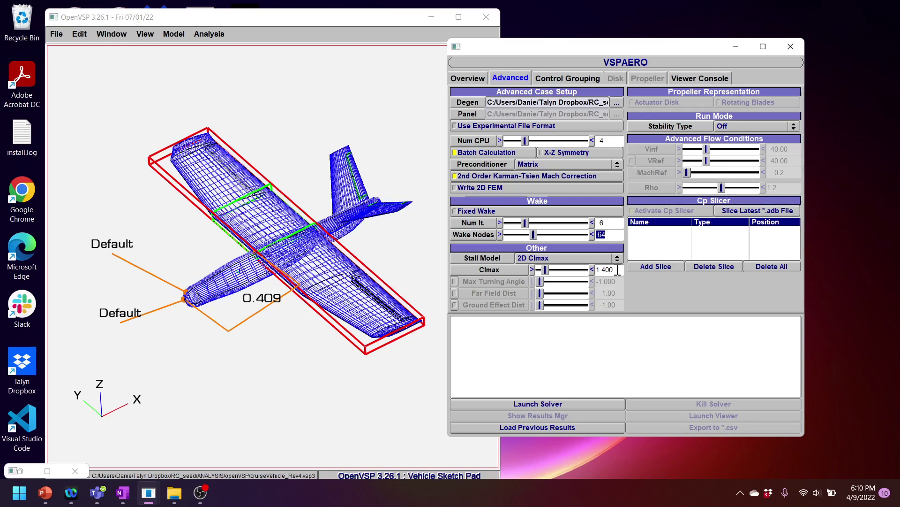
- Try the Carlson Pressure Correlation stall model, then switch back to 2D Clmax
left_click_drag(618, 270, 581, 272)
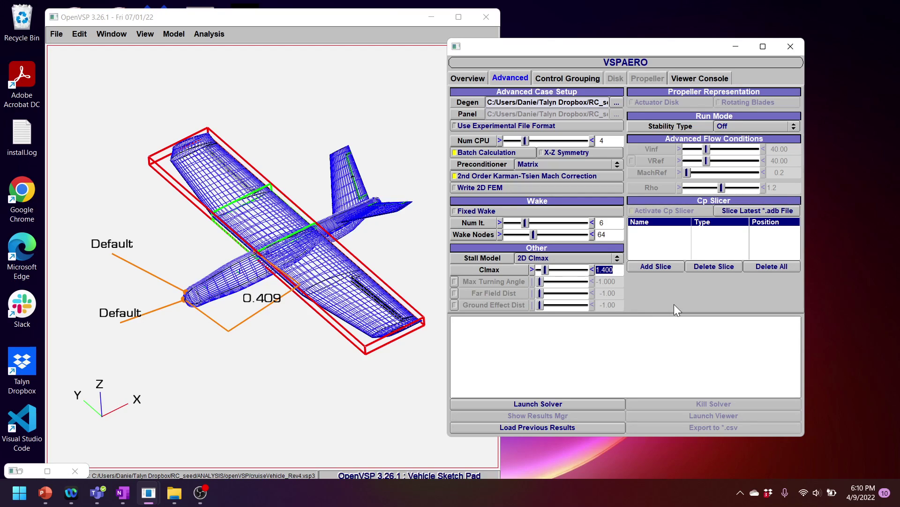
left_click(596, 257)
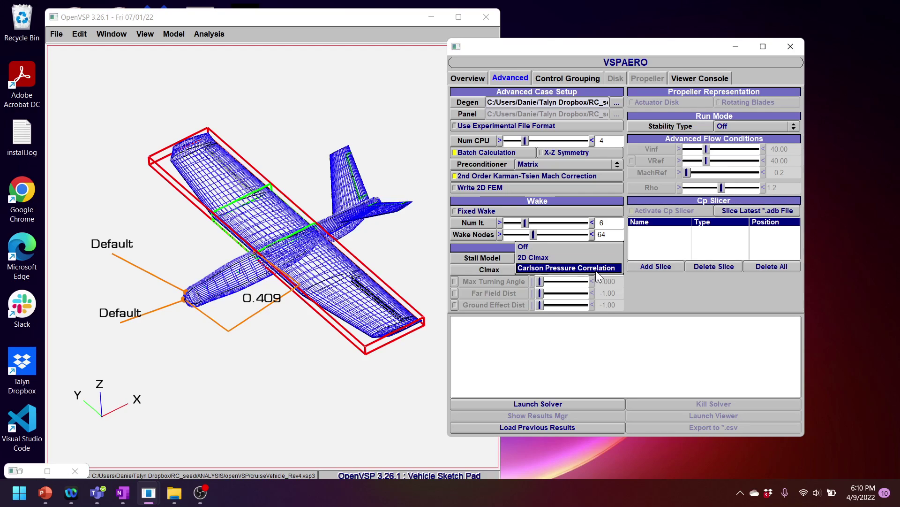
left_click(596, 271)
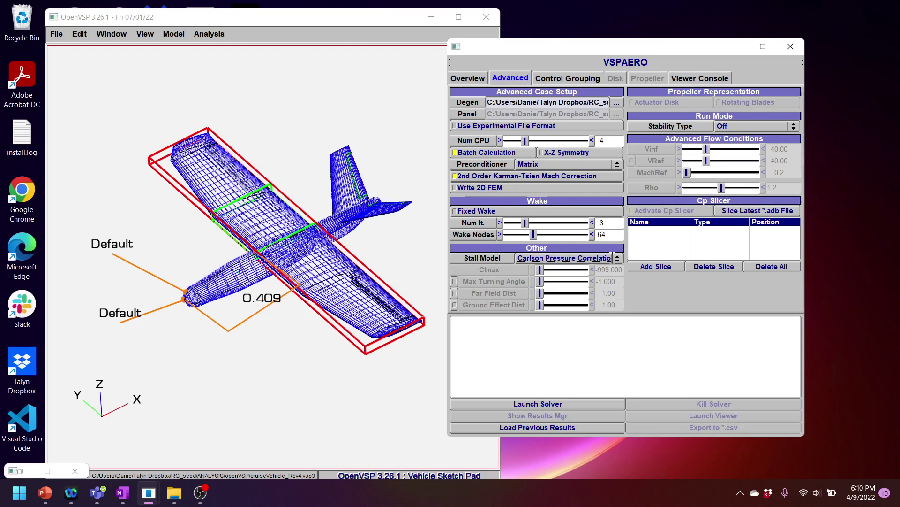
left_click(613, 259)
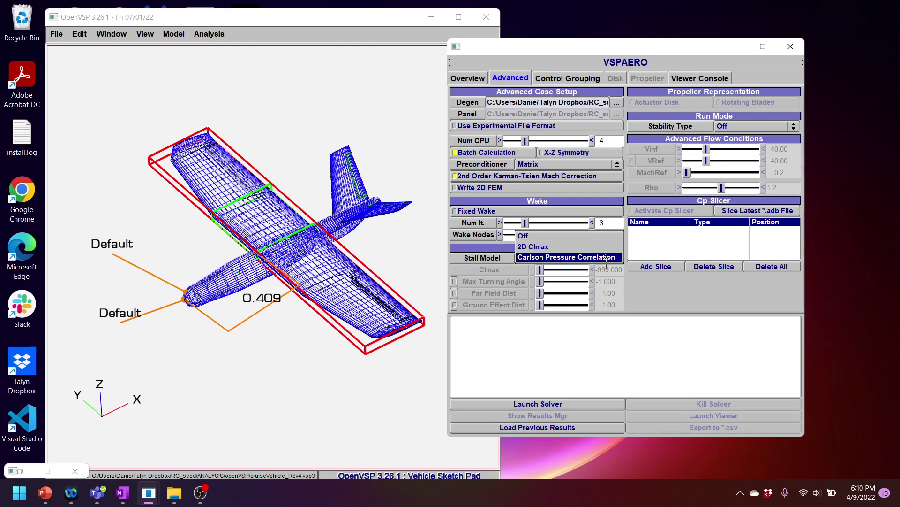
left_click(589, 249)
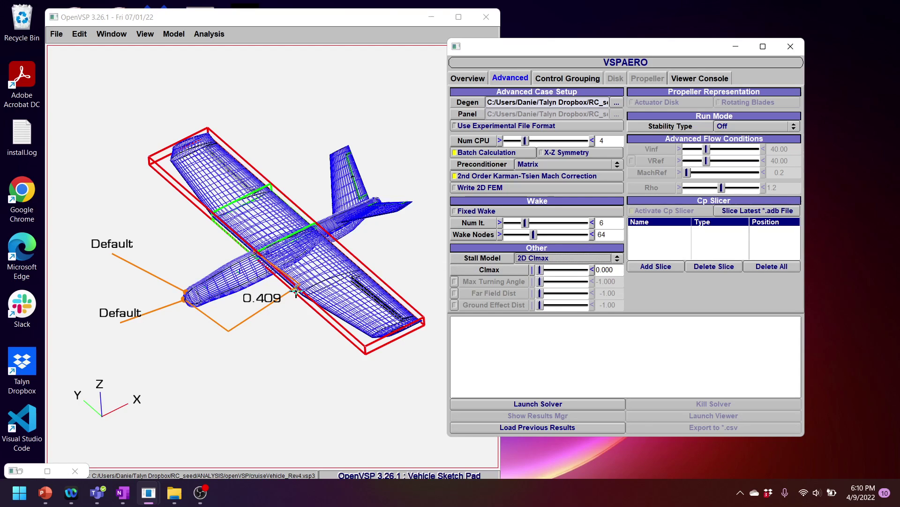
- Enter a Clmax of 1.4 and bring up the Control Grouping settings
left_click_drag(330, 281, 209, 165)
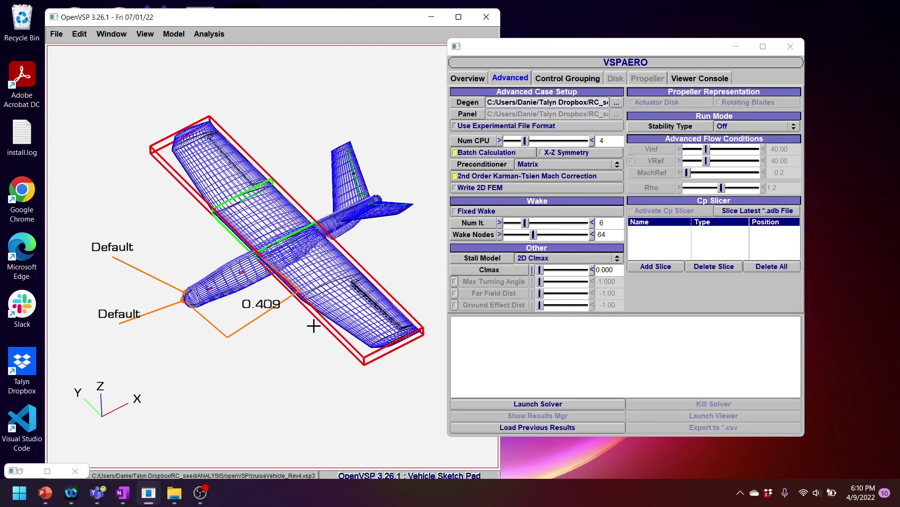
left_click_drag(238, 305, 230, 252)
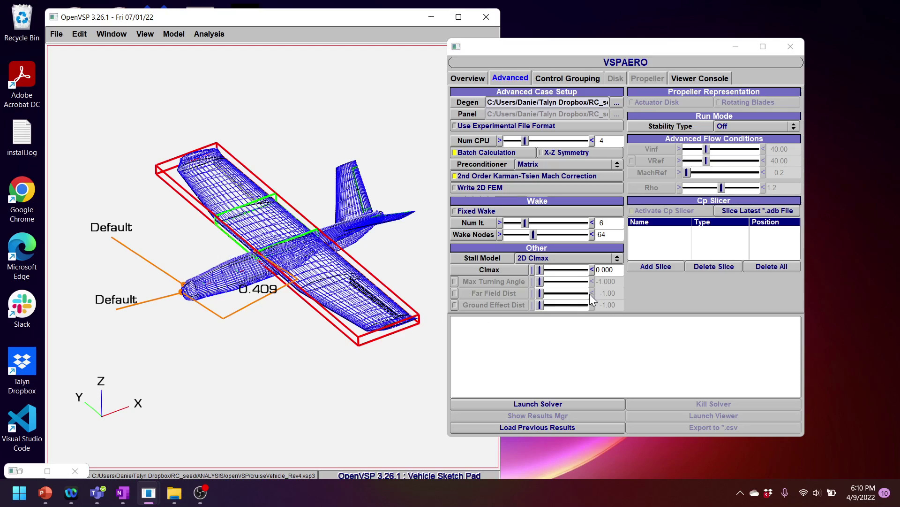
left_click_drag(621, 270, 551, 274)
type("1.4")
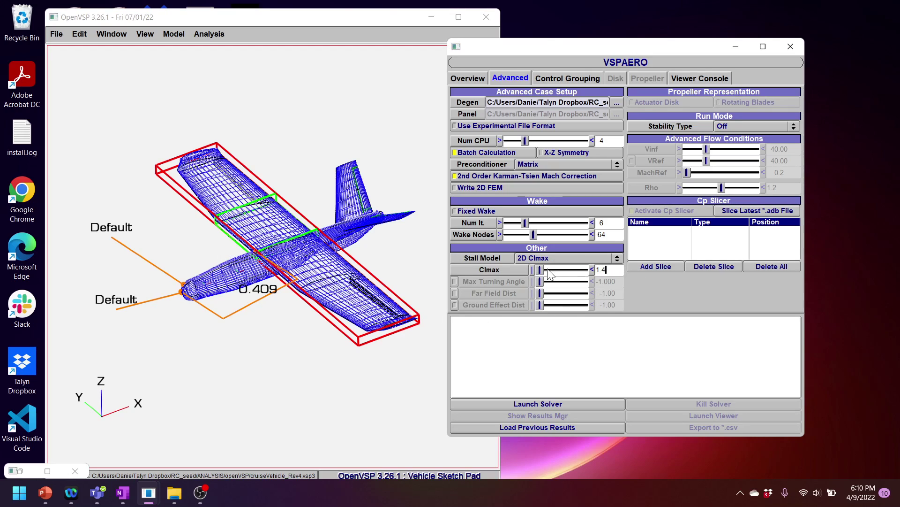
key("Return")
left_click(562, 76)
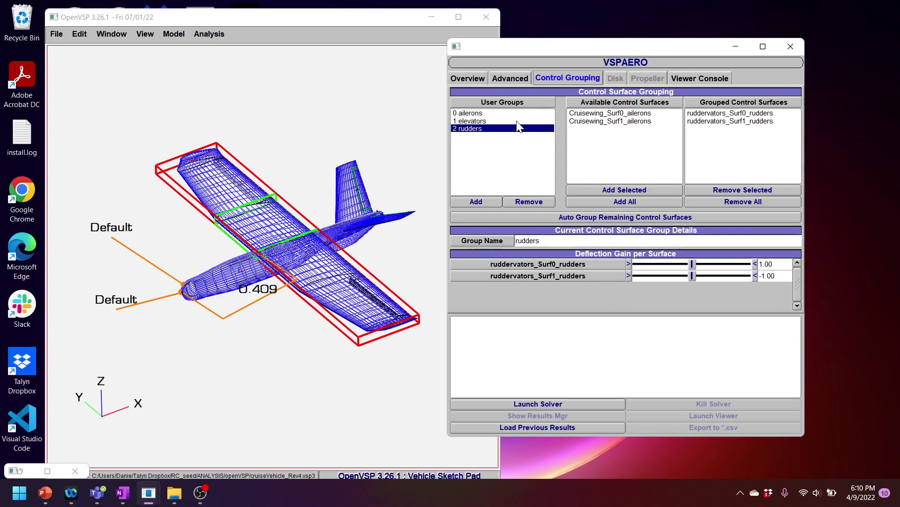
- Add Cruisewing_Surf0_ailerons and Cruisewing_Surf1_ailerons to the ailerons group
left_click_drag(293, 208, 241, 284)
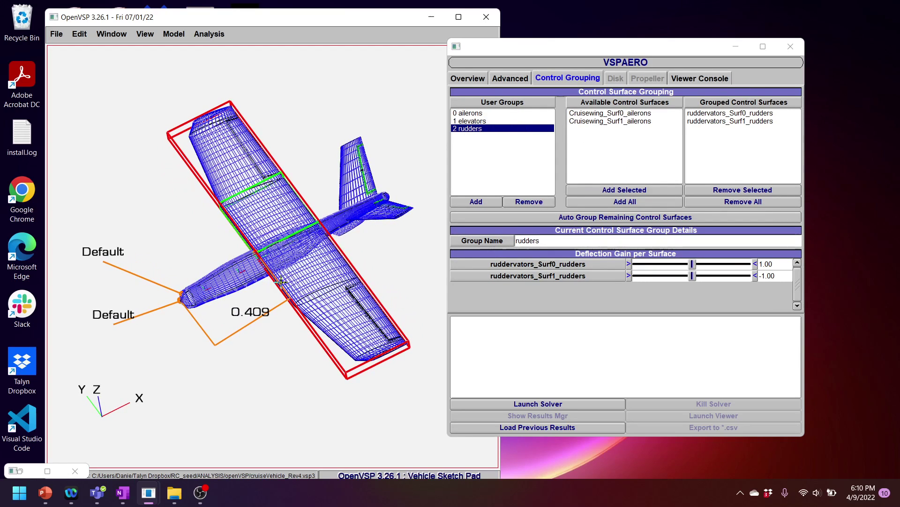
left_click(487, 114)
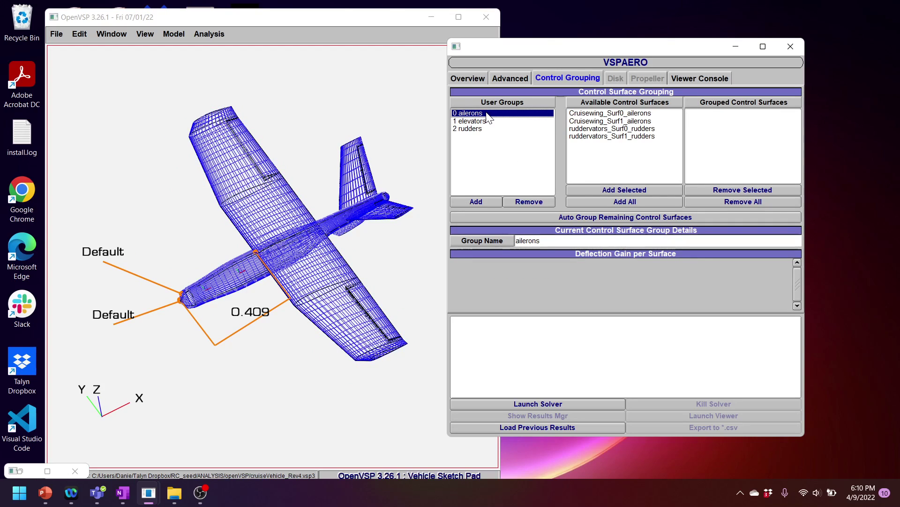
left_click(639, 114)
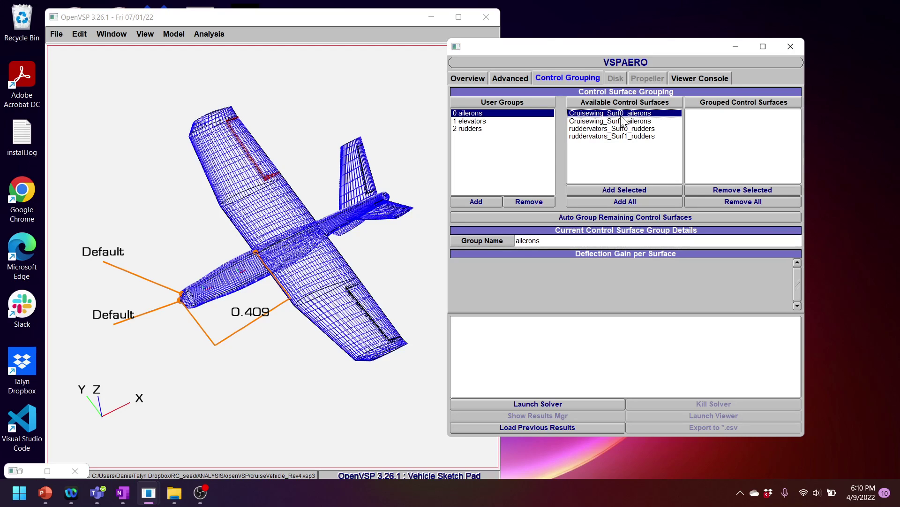
left_click(628, 190)
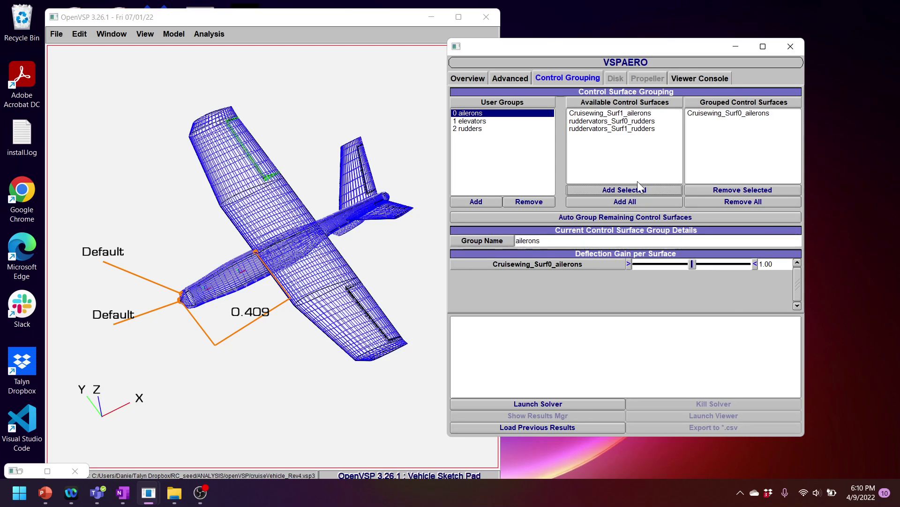
left_click(632, 114)
left_click(635, 189)
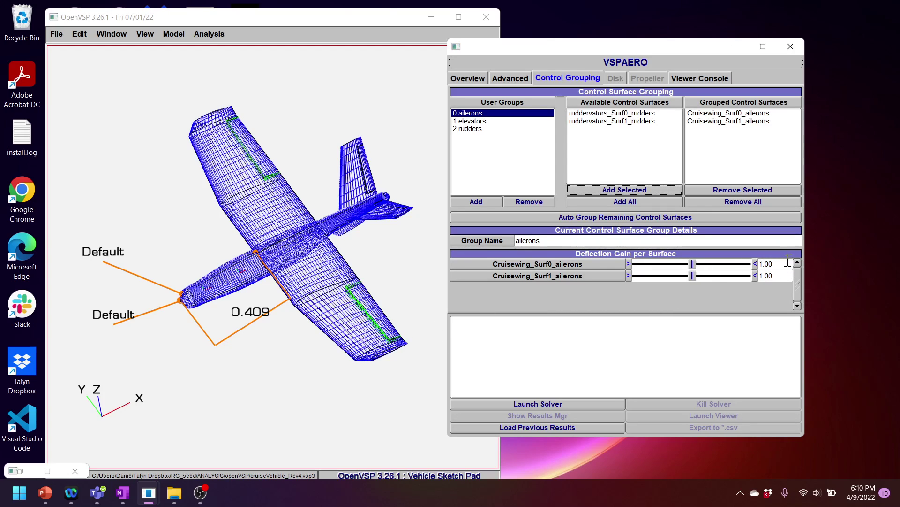
- Confirm both aileron gains are 1.00, inspect the ailerons in 3-D, then select the elevators group
left_click_drag(785, 263, 735, 268)
left_click(769, 275)
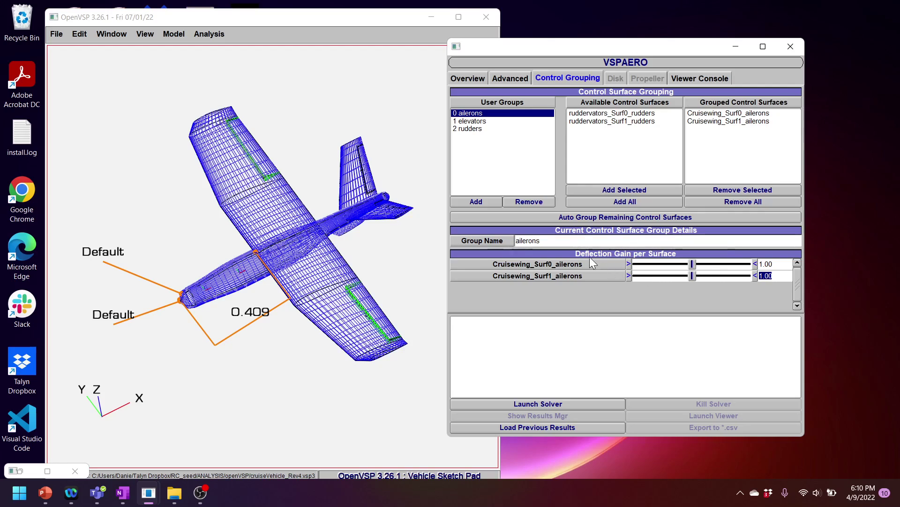
left_click_drag(336, 305, 320, 347)
left_click_drag(251, 352, 254, 315)
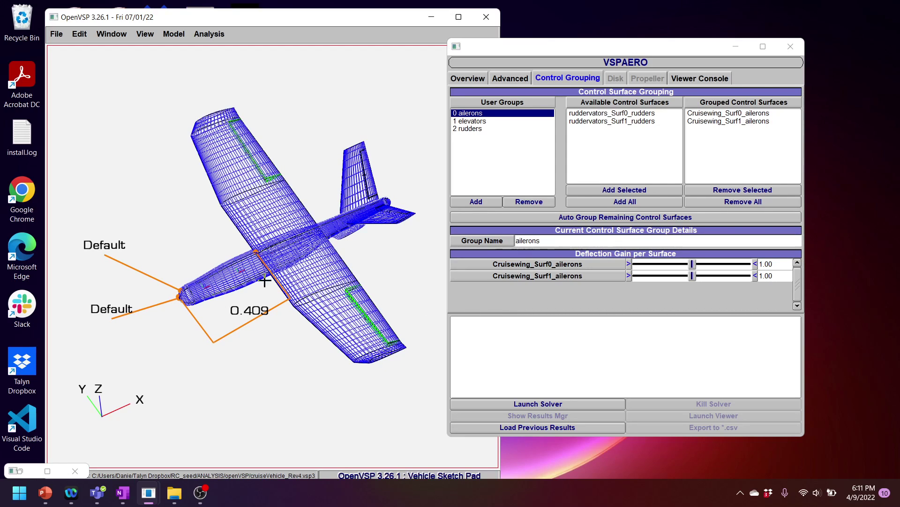
left_click_drag(265, 282, 288, 263)
left_click(774, 277)
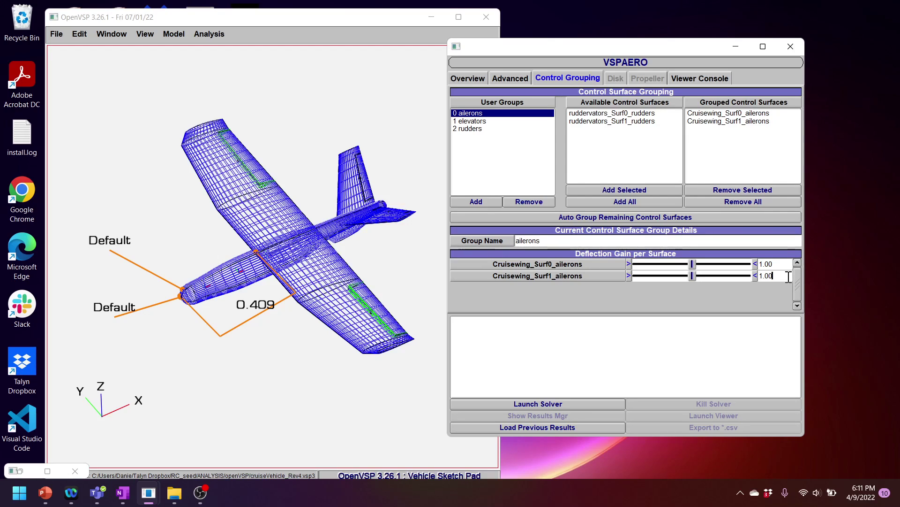
left_click(780, 263)
left_click(488, 122)
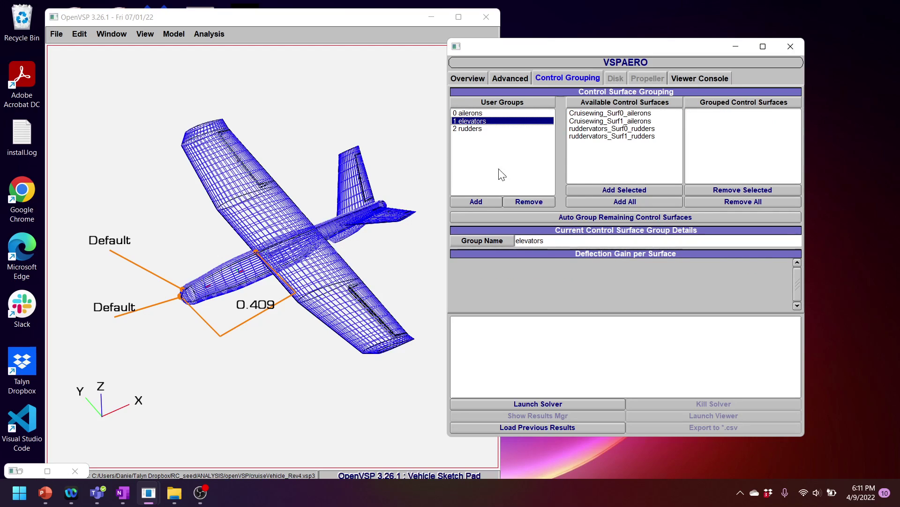
- Add the Surf0 and Surf1 ruddervators to the elevators group and delete the rudders group
left_click(646, 131)
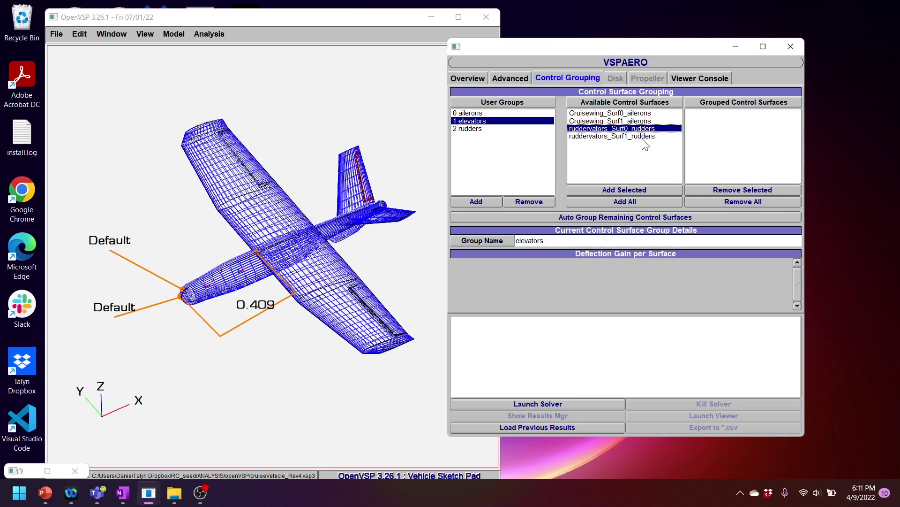
left_click(629, 189)
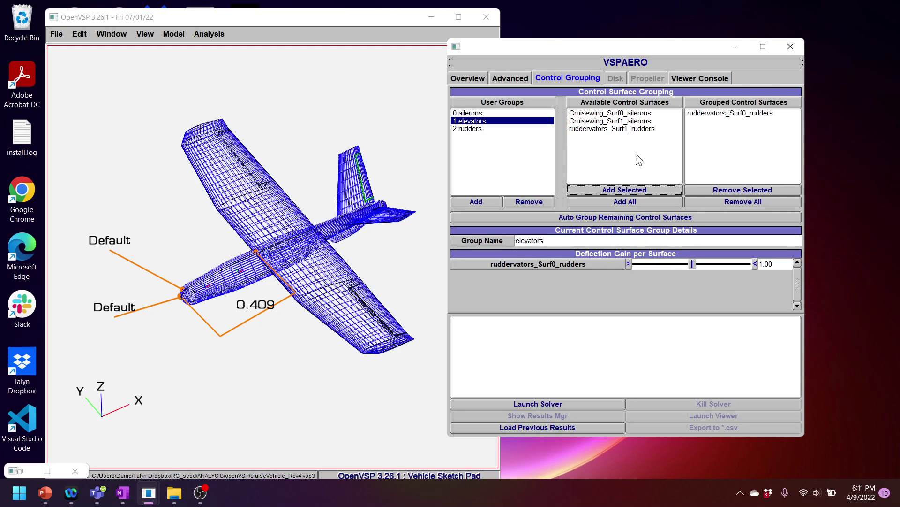
left_click(648, 129)
left_click(629, 190)
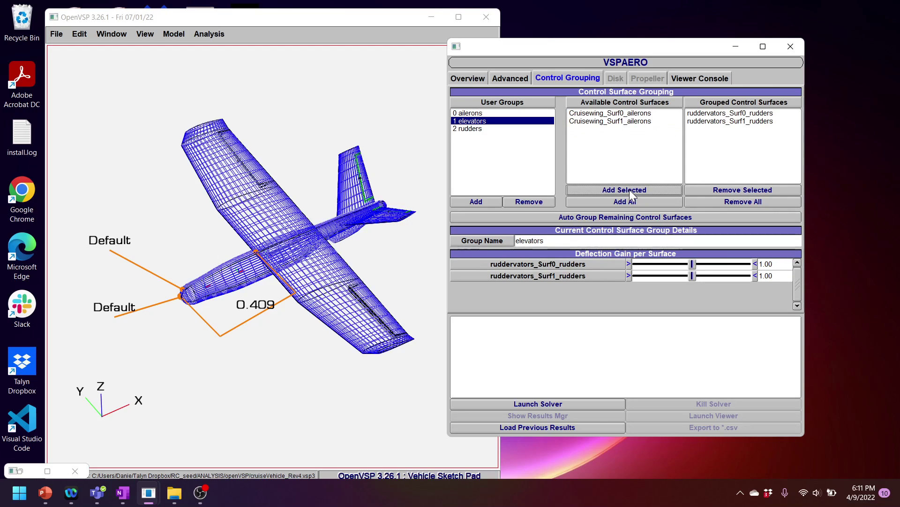
left_click(479, 131)
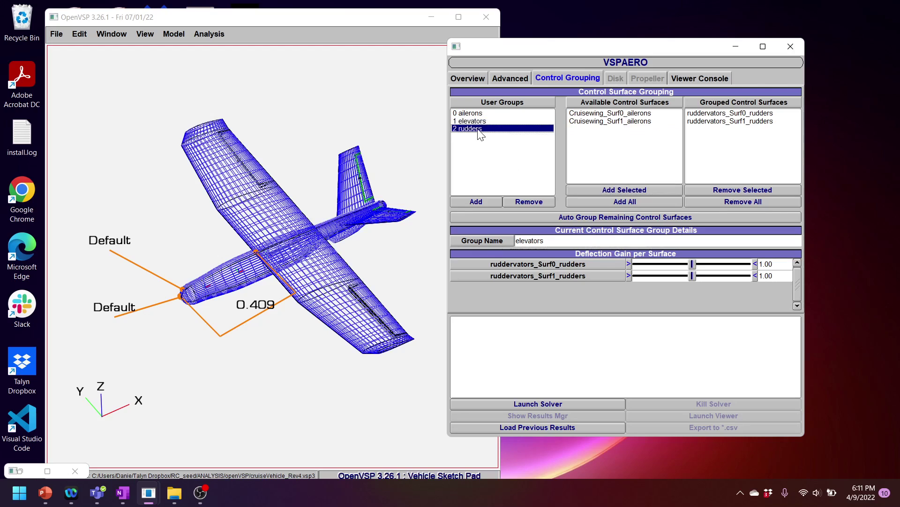
left_click(528, 201)
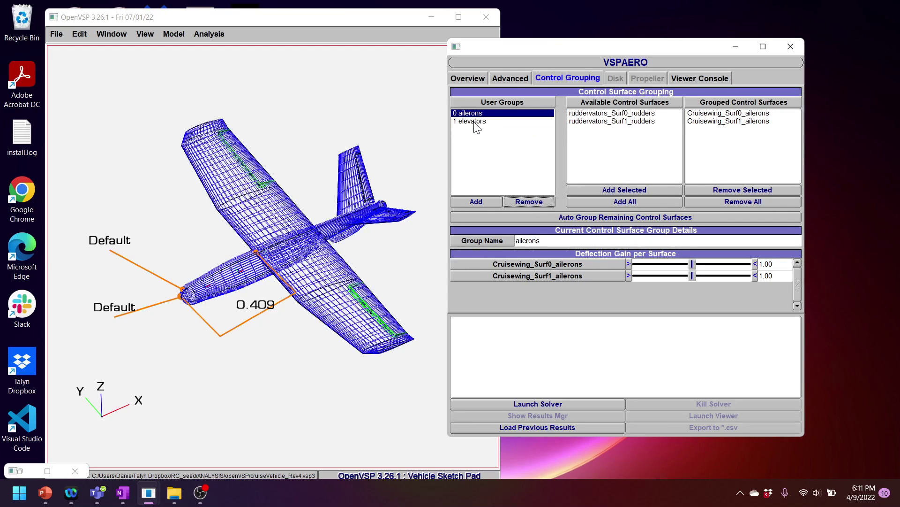
left_click(476, 122)
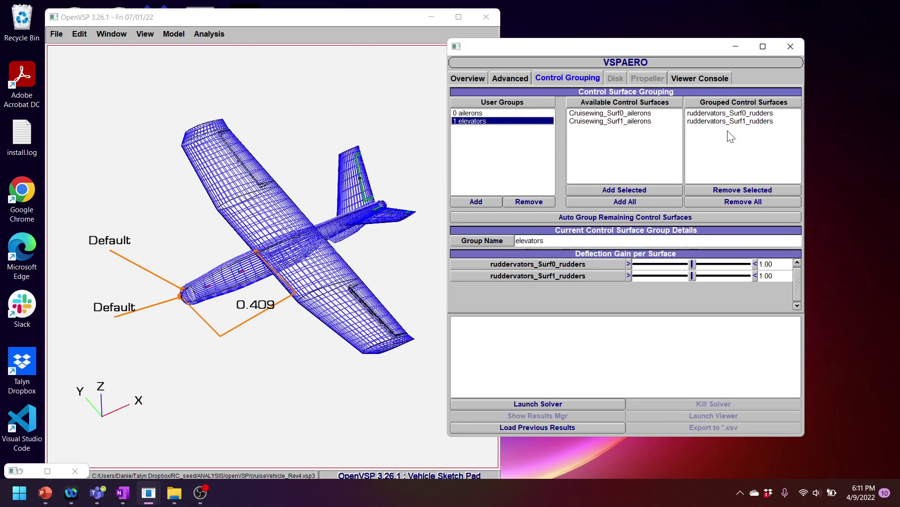
left_click_drag(365, 255, 426, 262)
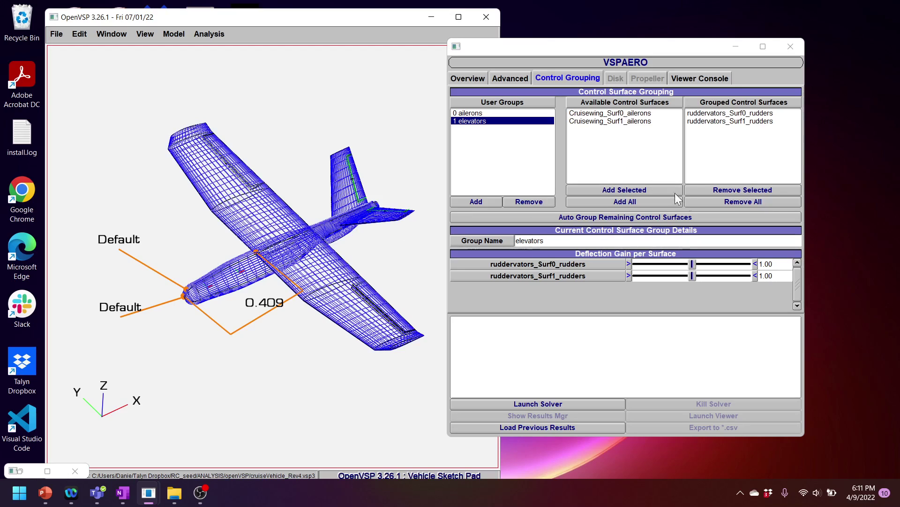
- Take Surf1 out of elevators and create a new ruddervator_left control group
left_click(740, 191)
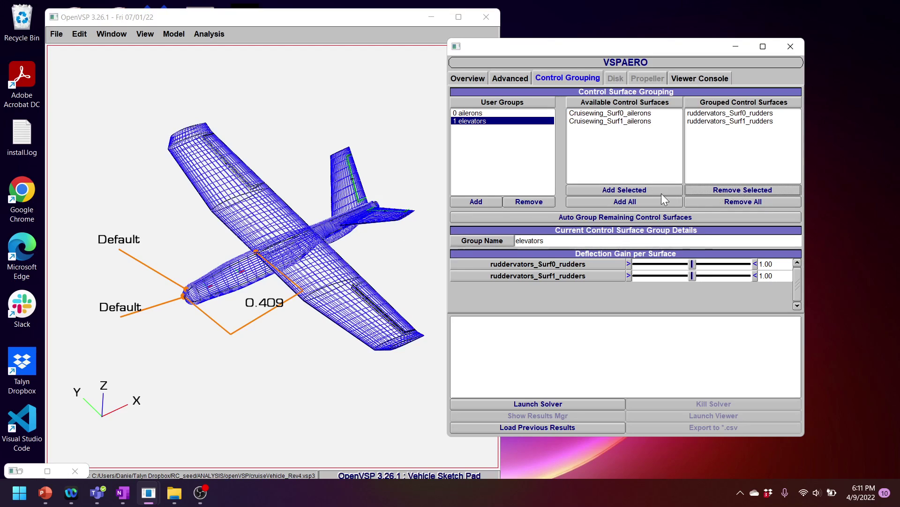
left_click(749, 122)
left_click(739, 190)
left_click(477, 200)
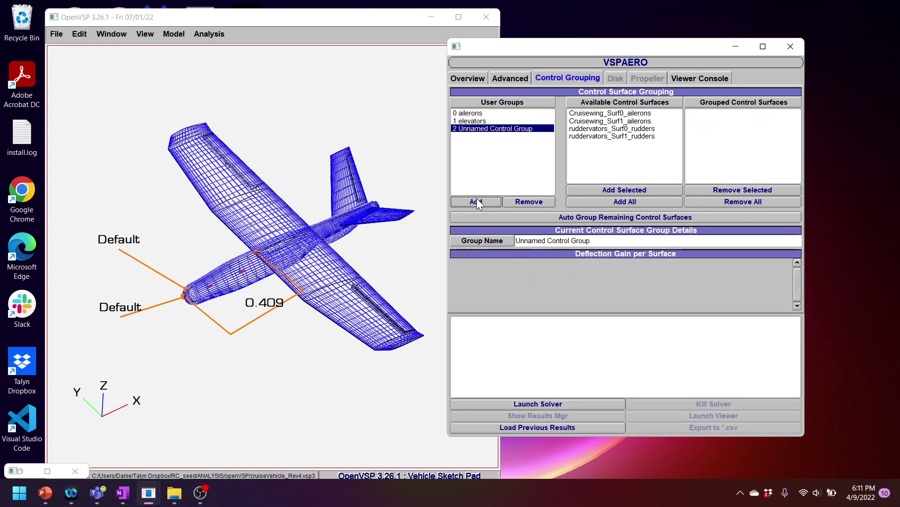
left_click_drag(592, 240, 427, 238)
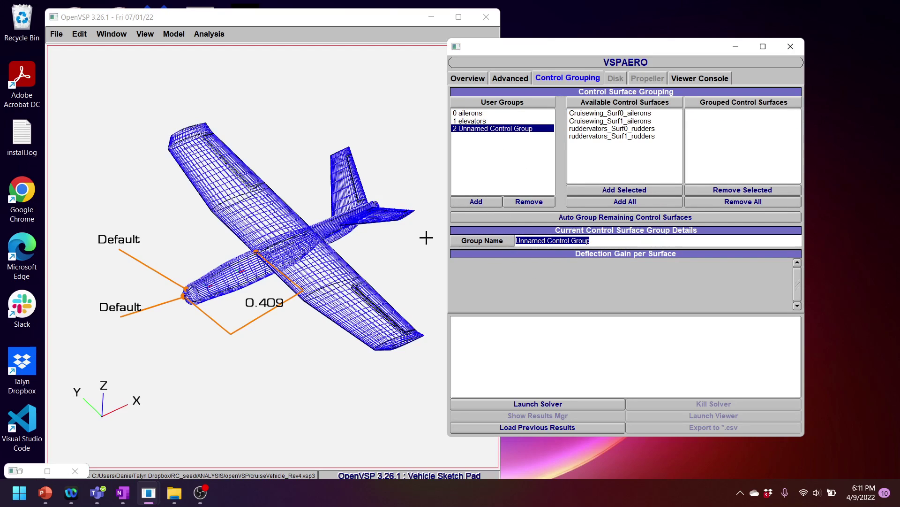
type("rudde")
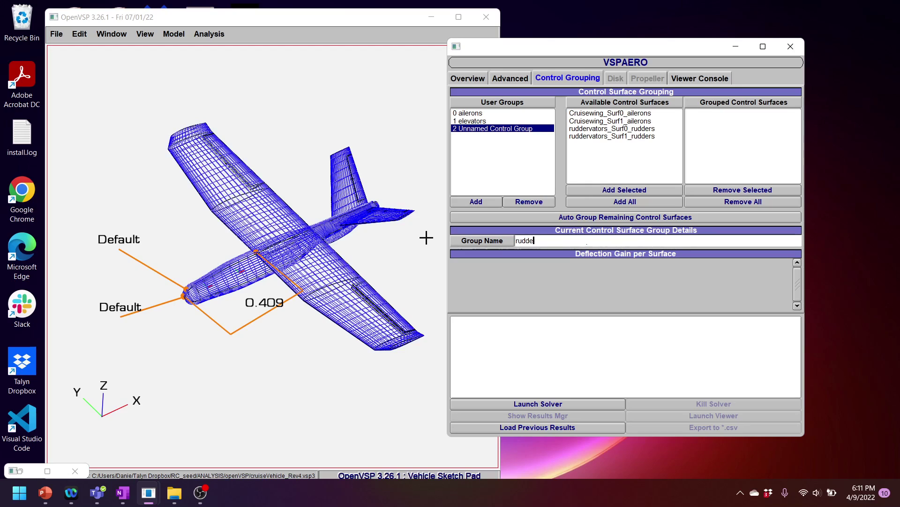
type("ravator_left")
key("Return")
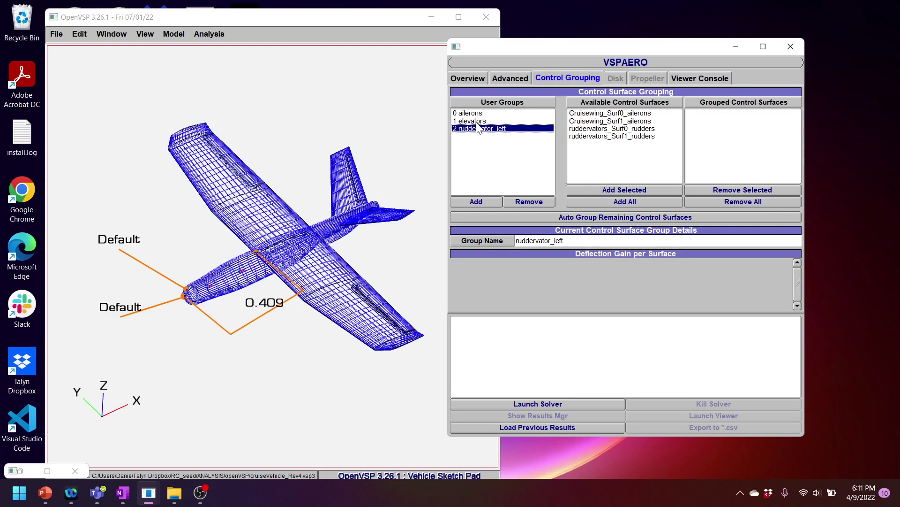
- Rename the elevators group to rudervator_right
left_click(482, 122)
left_click_drag(562, 240, 440, 245)
type("r")
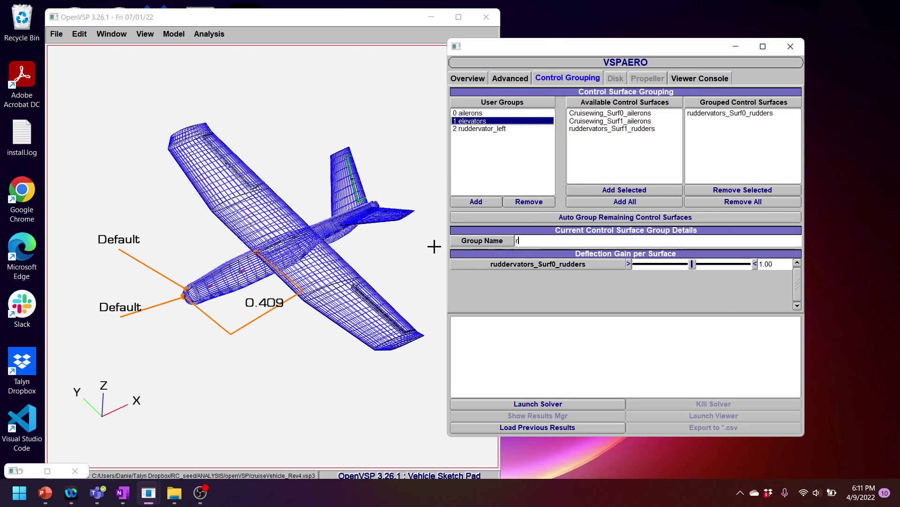
type("udervator right")
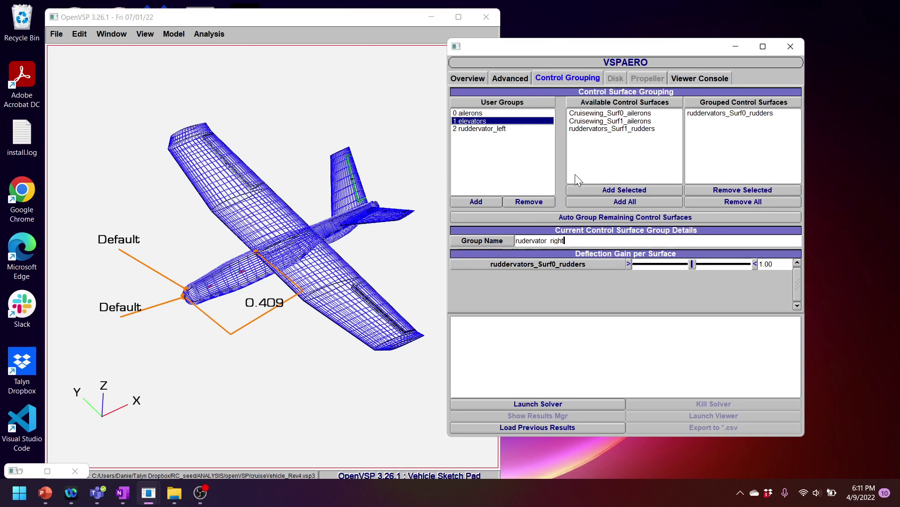
key("Return")
- Add the Surf1 ruddervator to ruddervator_left with a gain of -1.00
left_click(488, 129)
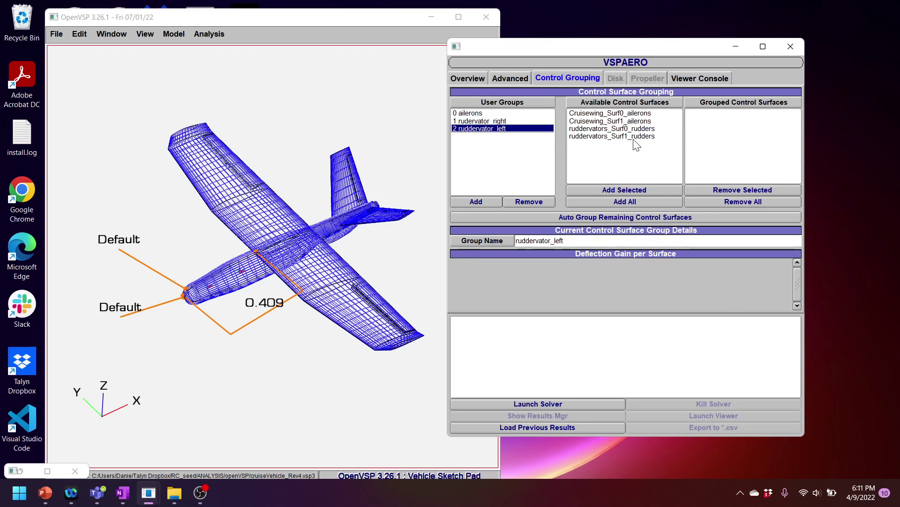
left_click(619, 136)
left_click(620, 190)
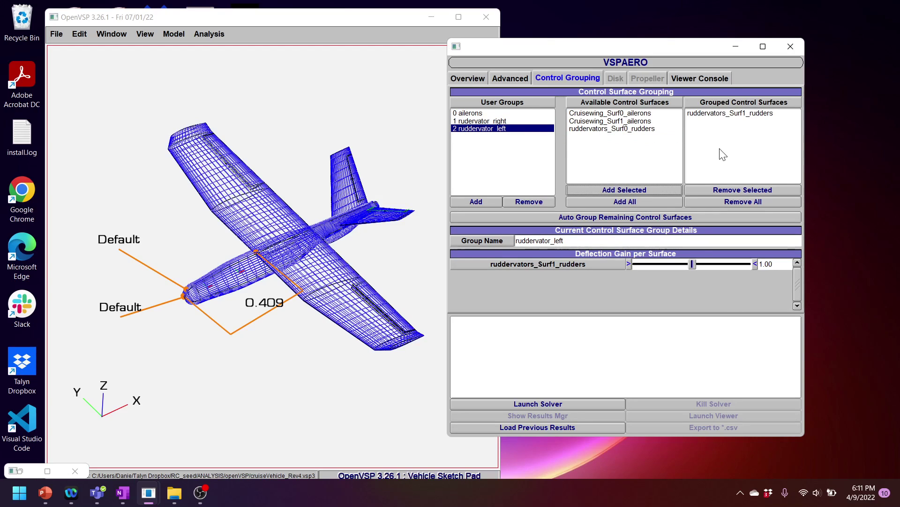
left_click(761, 264)
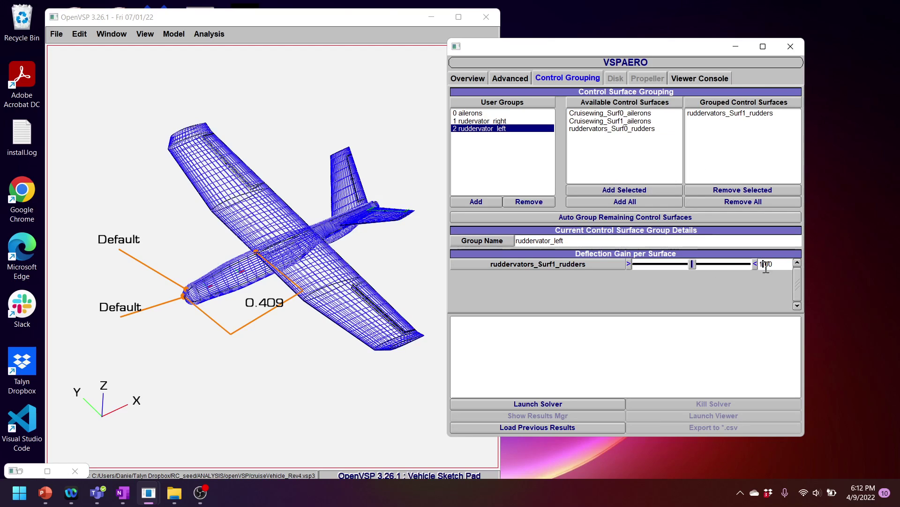
type("-")
left_click_drag(367, 252, 332, 291)
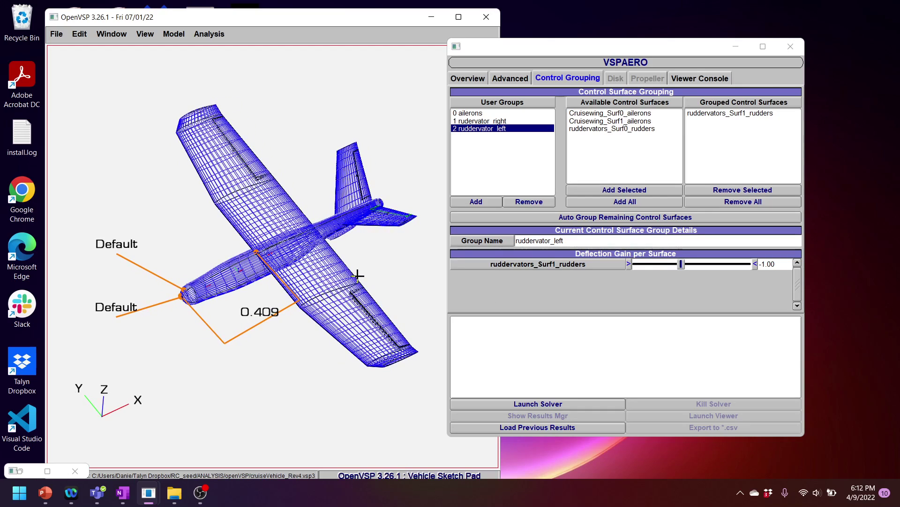
mouse_move(310, 277)
left_mouse_down()
mouse_move(305, 270)
mouse_move(313, 272)
left_mouse_up()
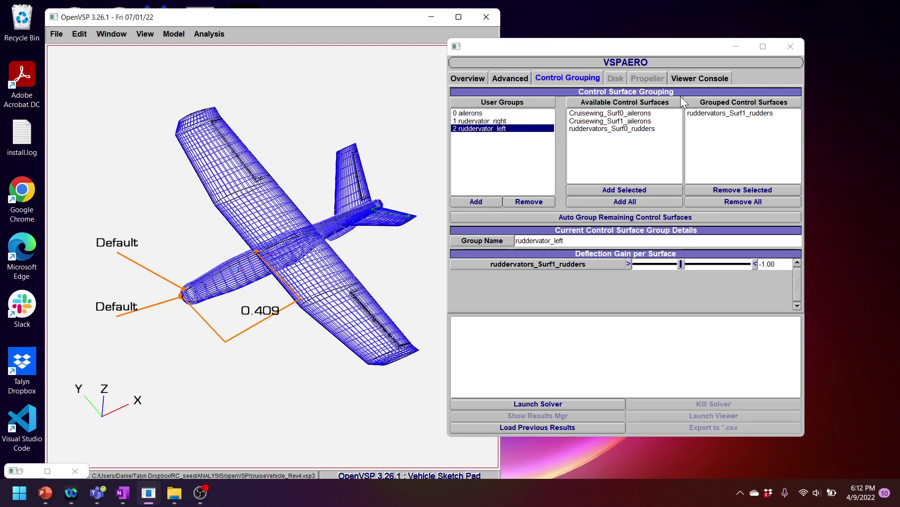
- Check the viewer console, control grouping and Advanced tabs, ending on the Overview
left_click(701, 79)
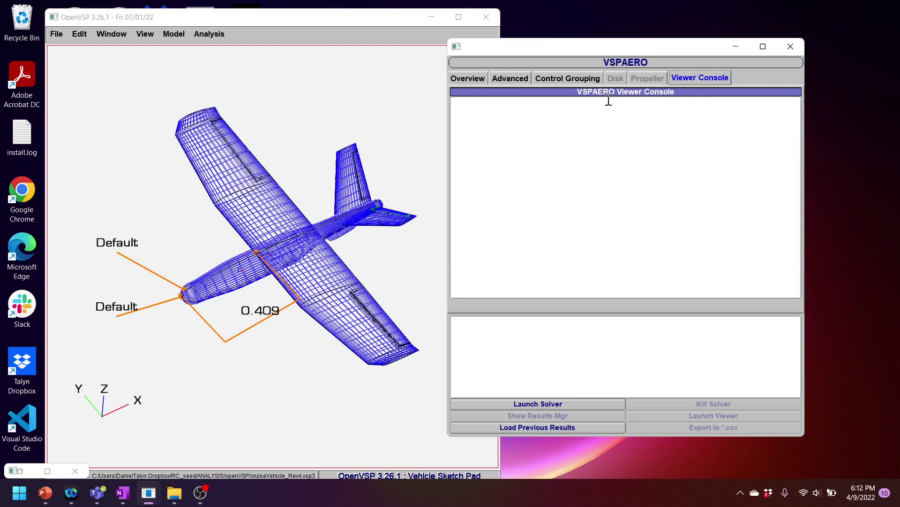
left_click(555, 77)
left_click(516, 78)
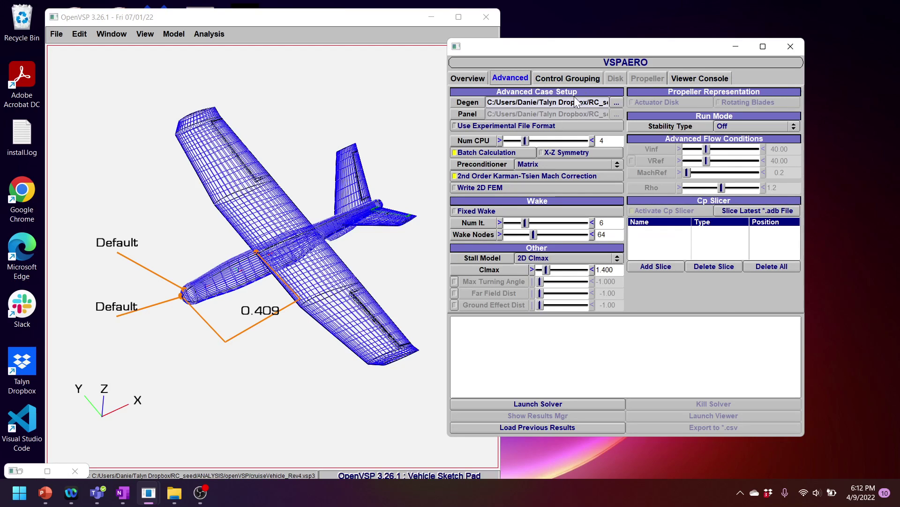
left_click(484, 79)
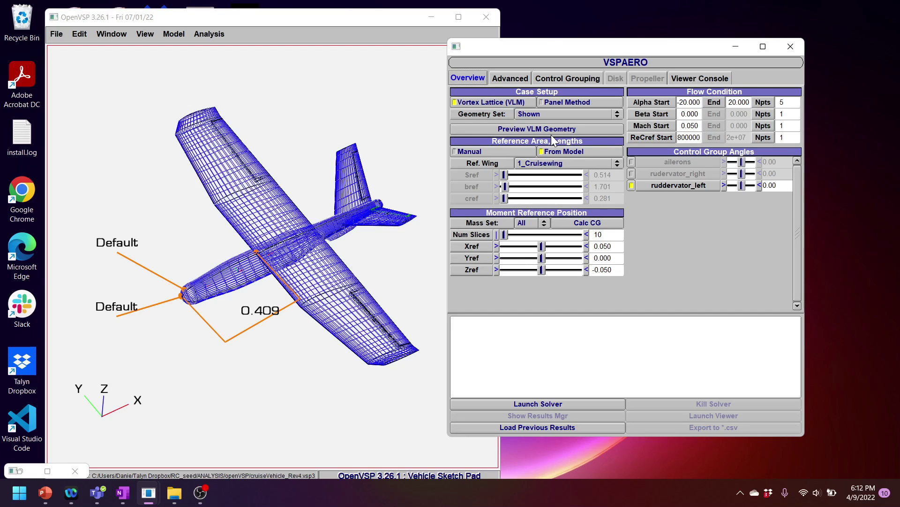
- Disable the ruddervator_left deflection and enable the ailerons deflected 5.00
left_click(631, 185)
left_click(631, 163)
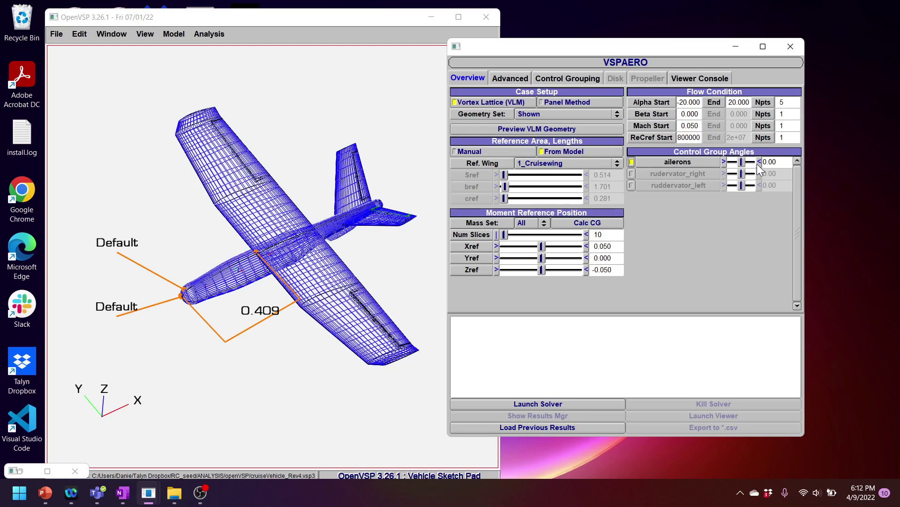
left_click_drag(779, 161, 734, 190)
type("5")
key("Return")
left_click_drag(595, 46, 640, 36)
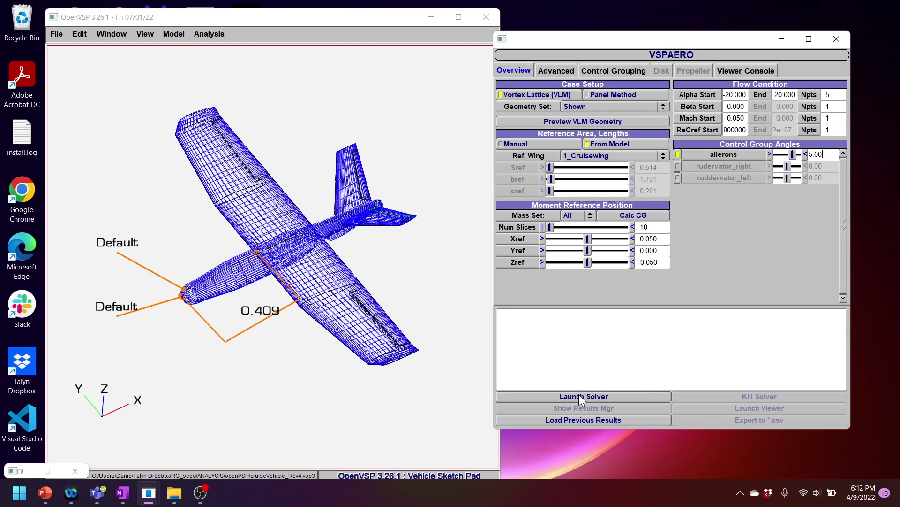
- Launch the alpha sweep solve and review the Advanced settings while it runs
left_click(603, 397)
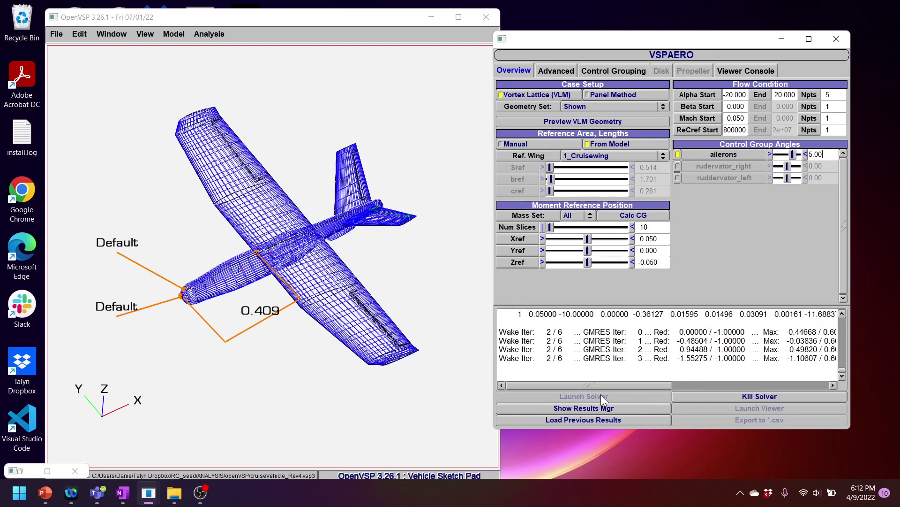
left_click(561, 69)
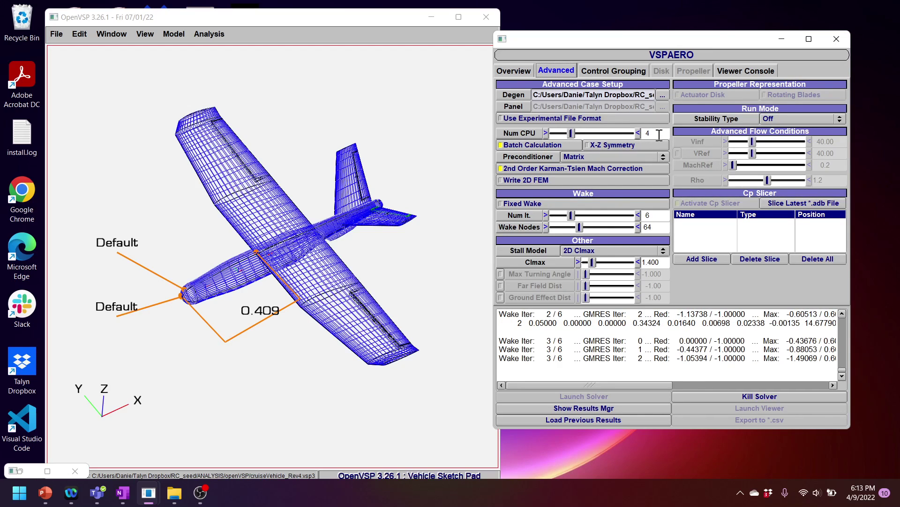
left_click(507, 69)
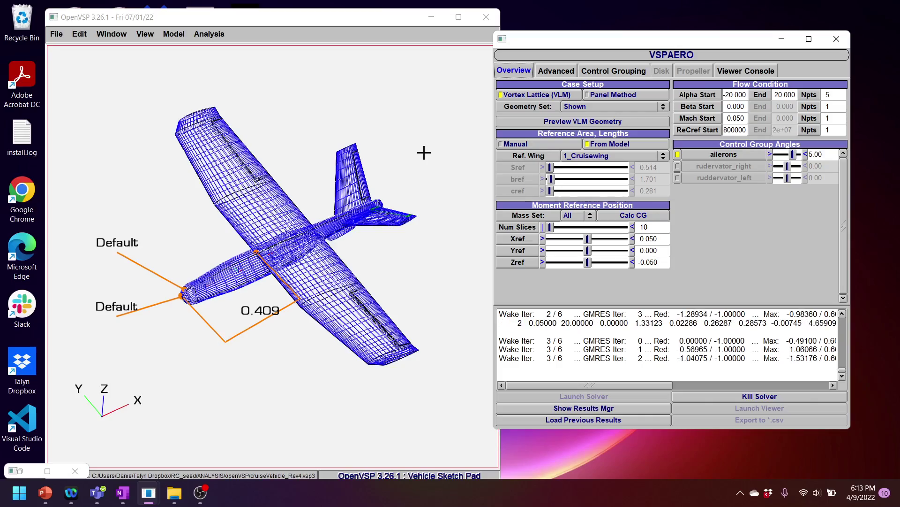
- Put away the results plot, zoom to a three-quarter top view, and open the Model menu
left_click_drag(426, 153, 320, 282)
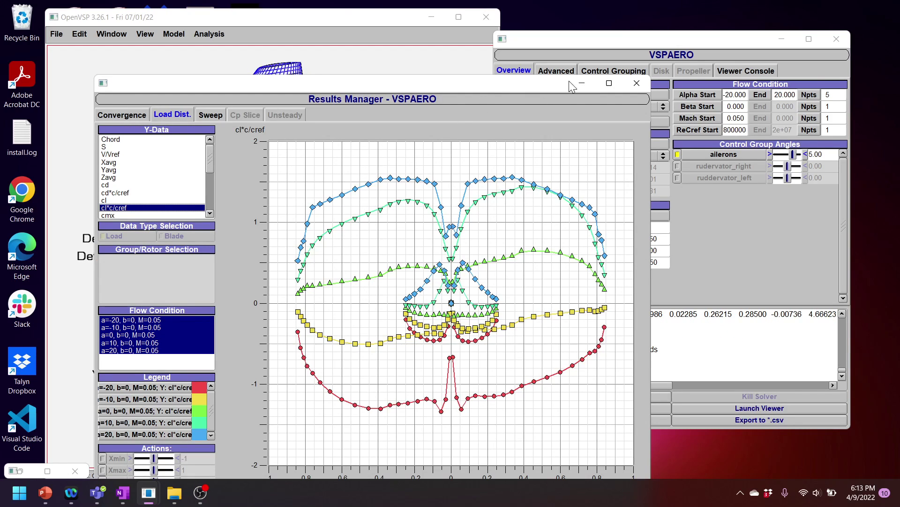
left_click(582, 84)
scroll(375, 144, "up", 3)
right_click_drag(376, 145, 369, 243)
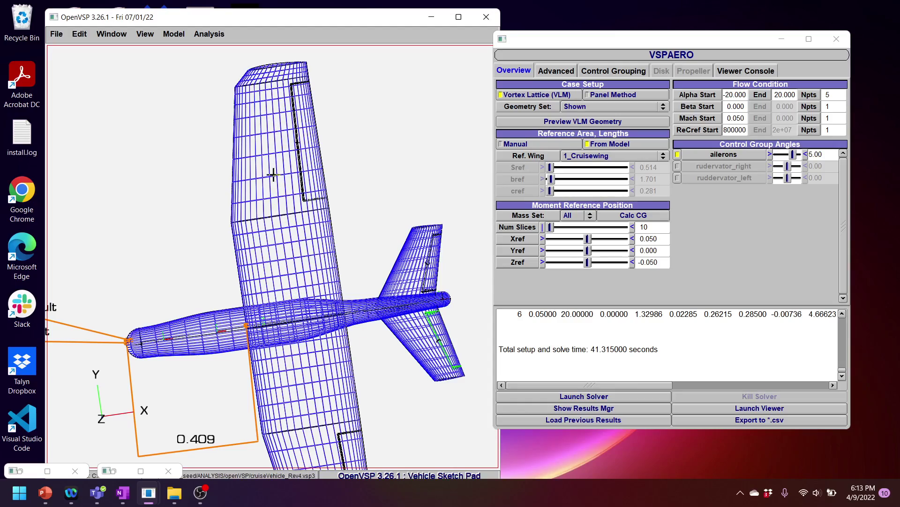
left_click_drag(328, 269, 269, 183)
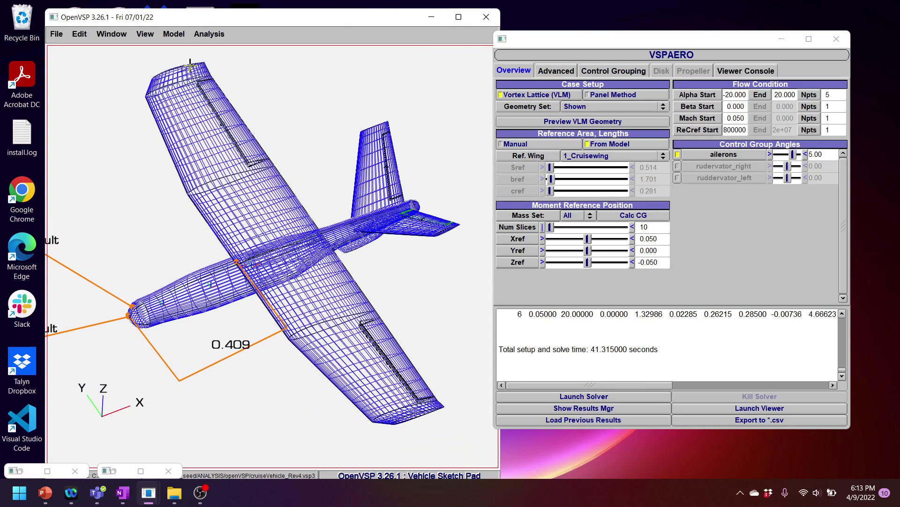
left_click(177, 36)
mouse_move(209, 35)
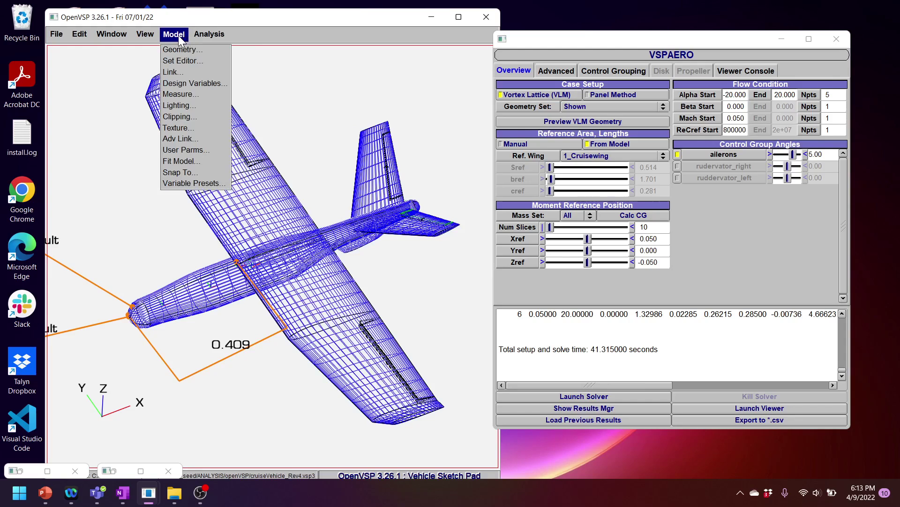
- Open Cruisewing's parameters and try Num_W 25, then restore it to 45
left_click(181, 49)
left_click(493, 121)
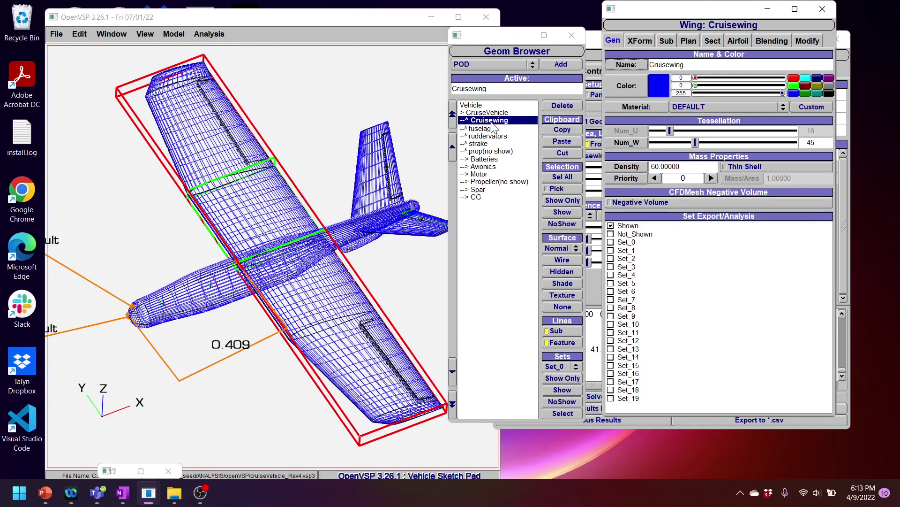
double_click(812, 143)
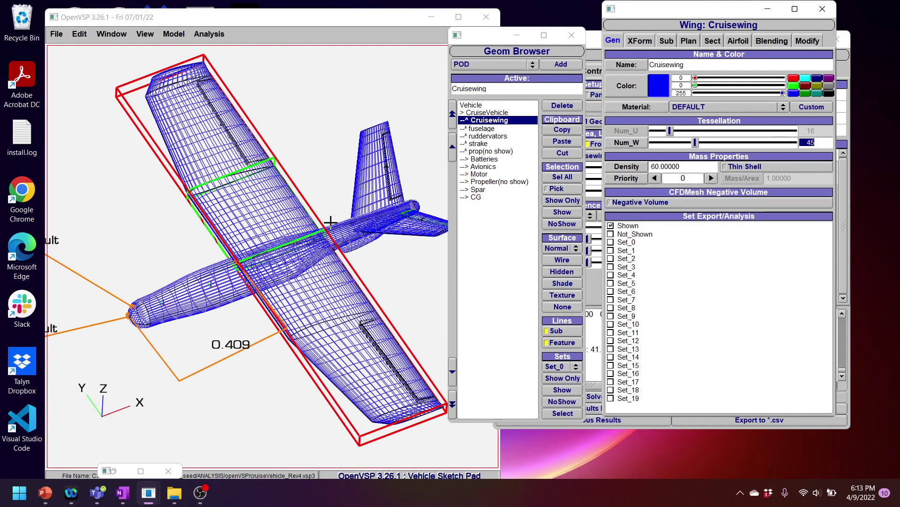
left_click_drag(331, 218, 297, 259)
double_click(814, 143)
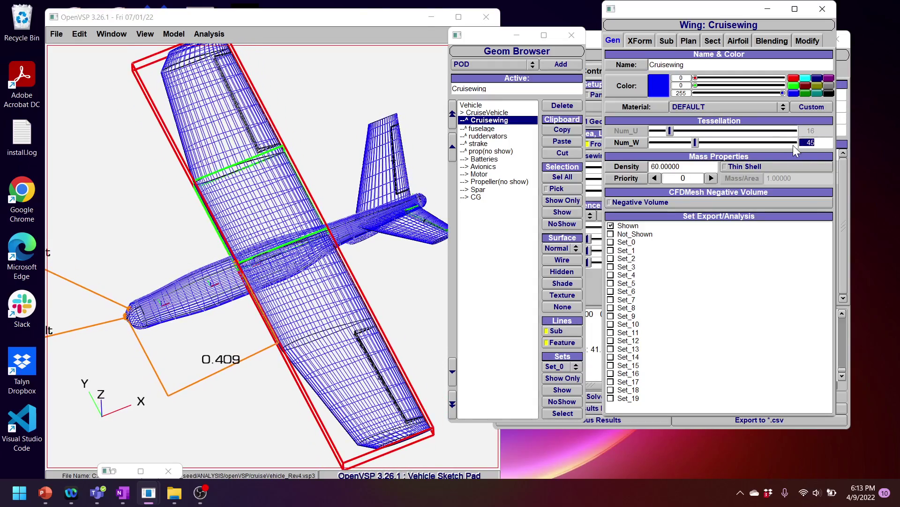
type("25")
key("Return")
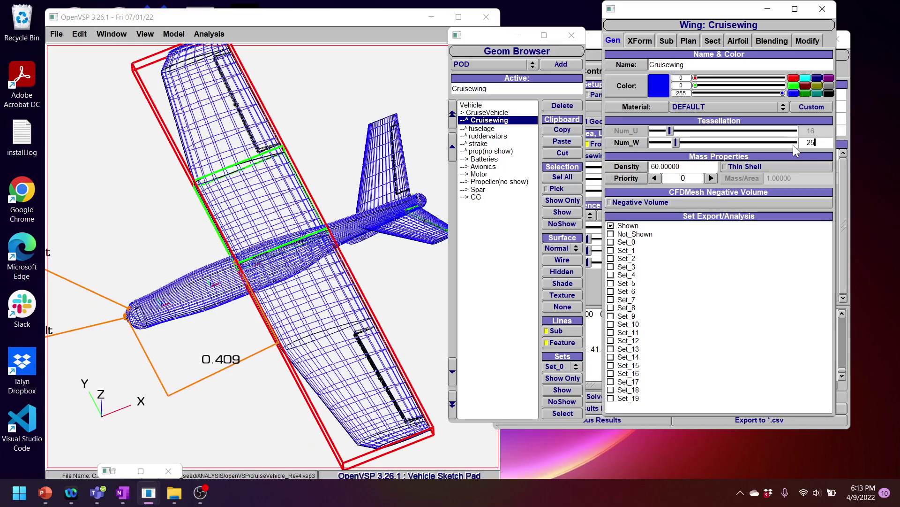
type("45")
key("Return")
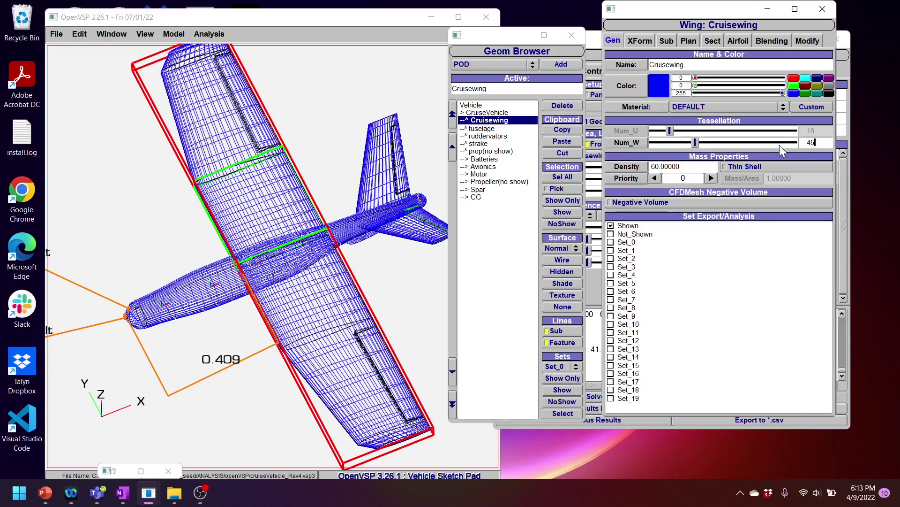
- Try Cruisewing Num_W values of 5 and then 13
left_click_drag(439, 190, 324, 202)
double_click(827, 141)
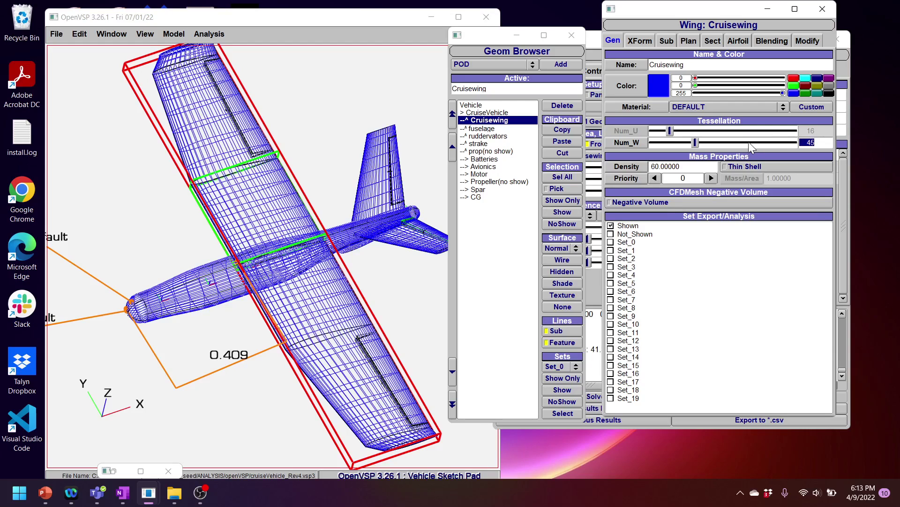
type("5")
key("Return")
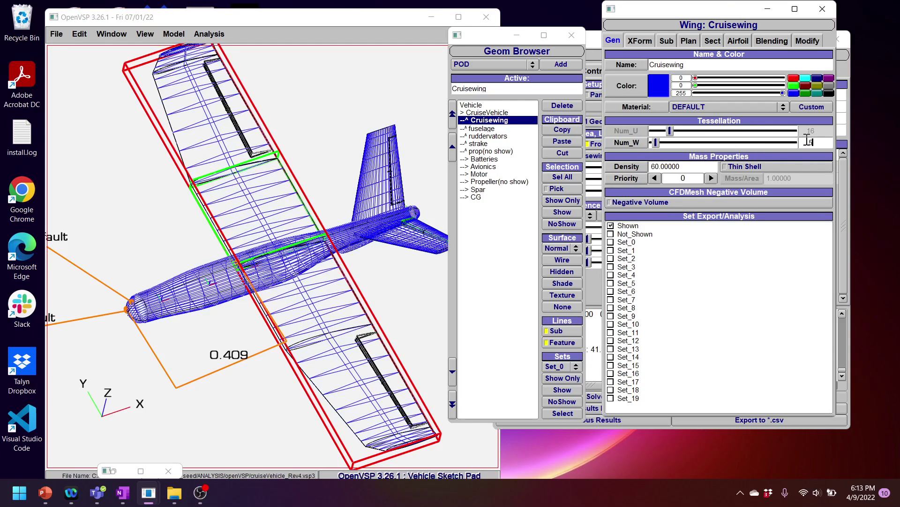
key("Return")
type("13")
key("Return")
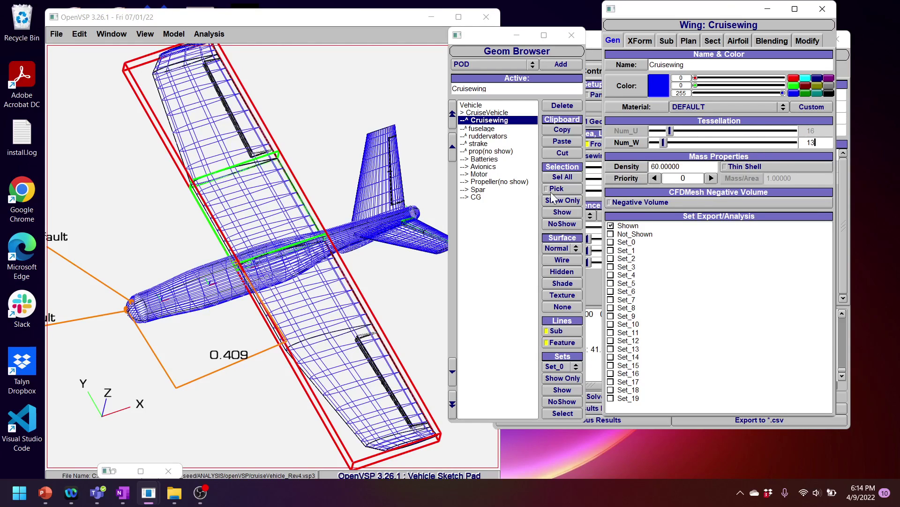
- Set Cruisewing Num_W to 17 and close the Wing parameter window
left_click_drag(329, 310, 292, 261)
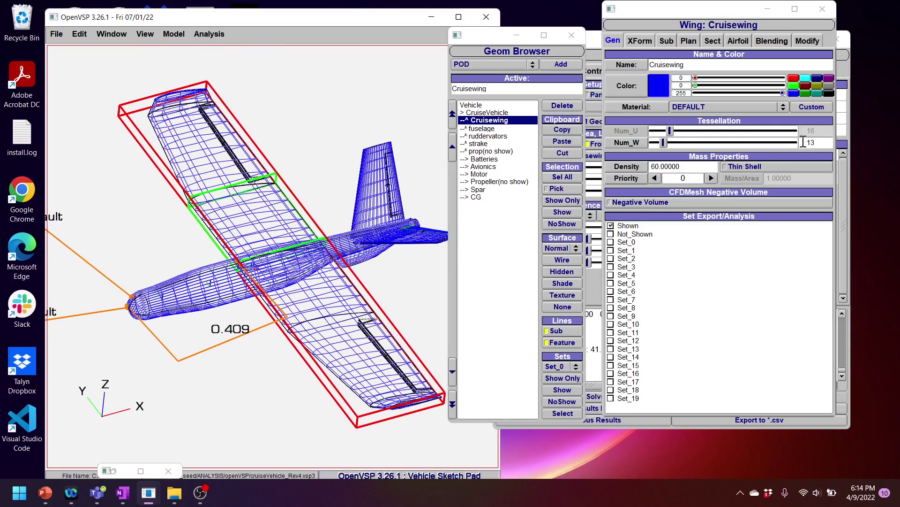
double_click(822, 142)
type("17")
key("Return")
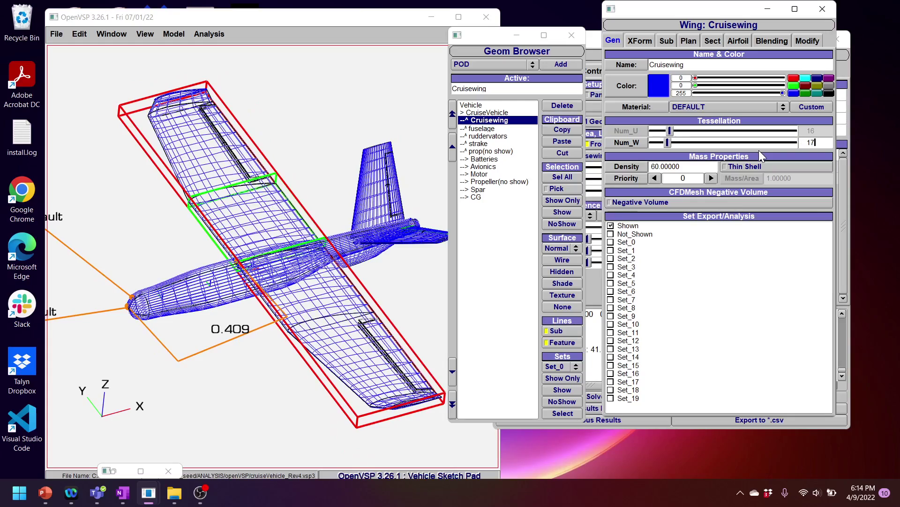
left_click_drag(337, 197, 328, 211)
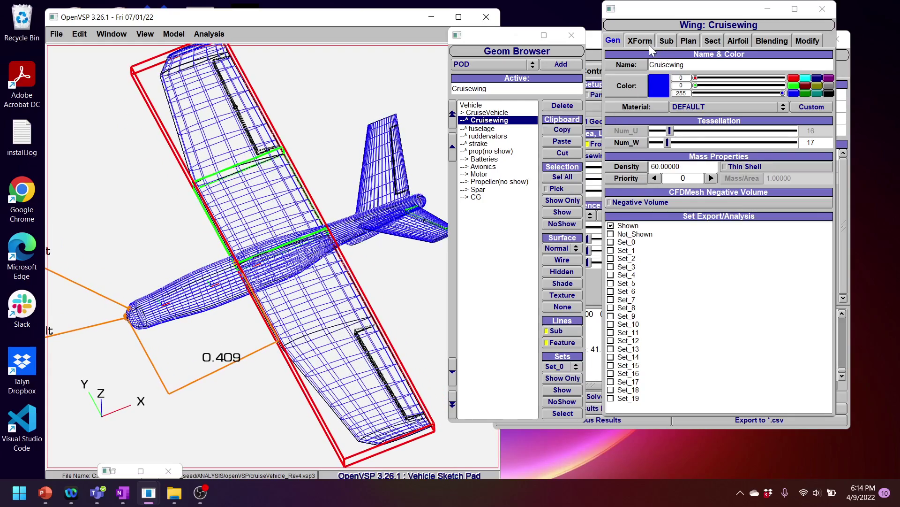
left_click(823, 9)
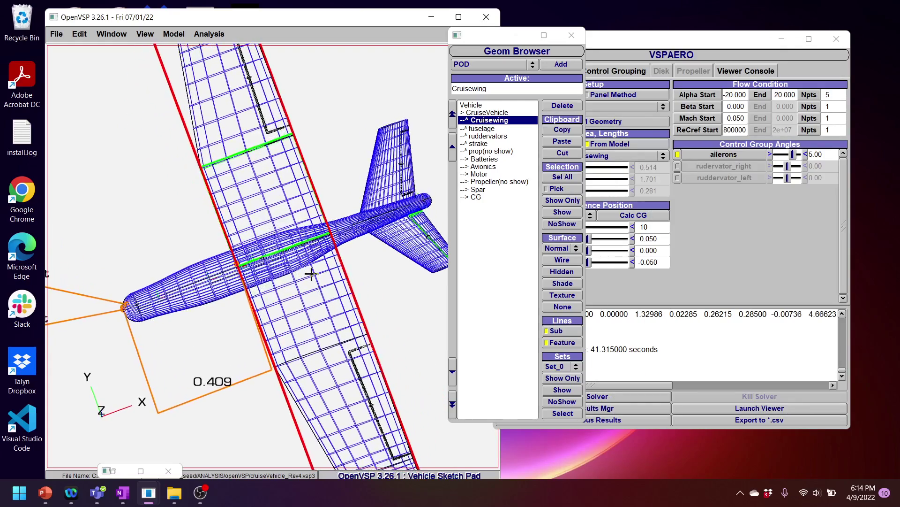
left_click_drag(318, 231, 315, 191)
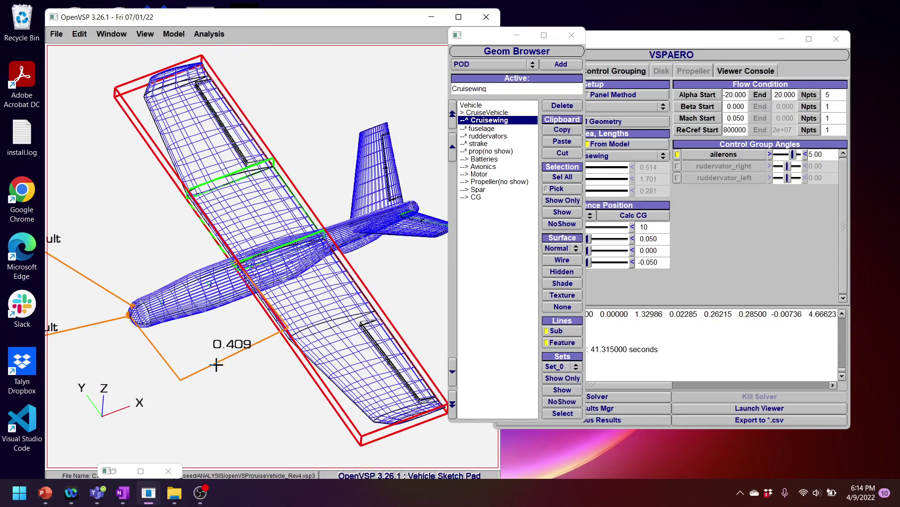
- Launch the VSPAERO Viewer, minimize it, and show the Results Manager
left_click(148, 492)
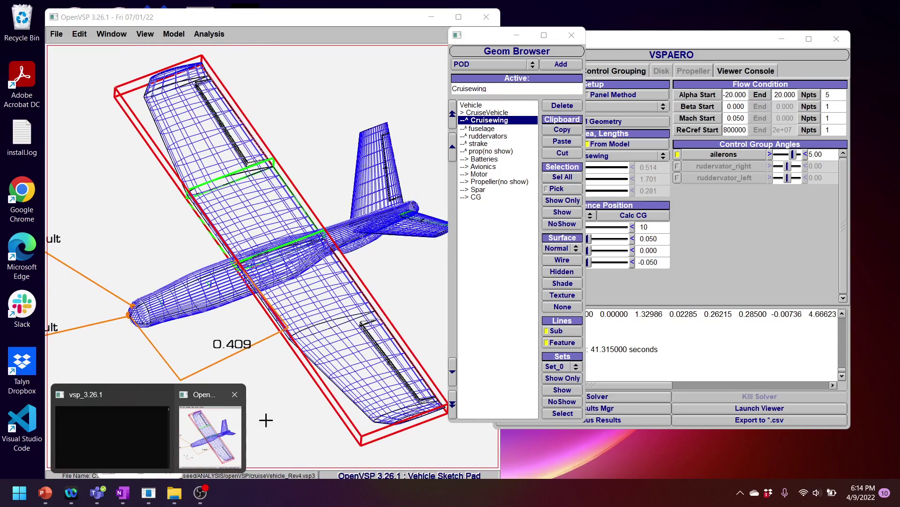
left_click(747, 407)
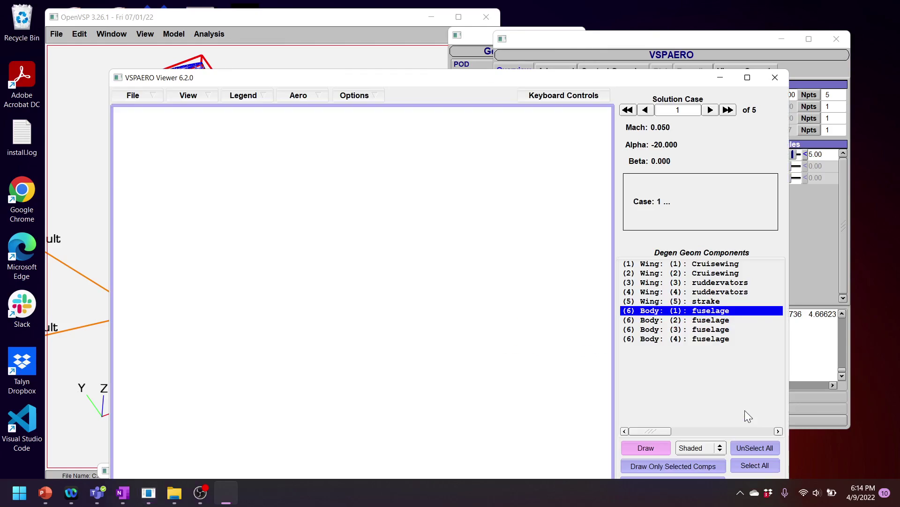
left_click(719, 77)
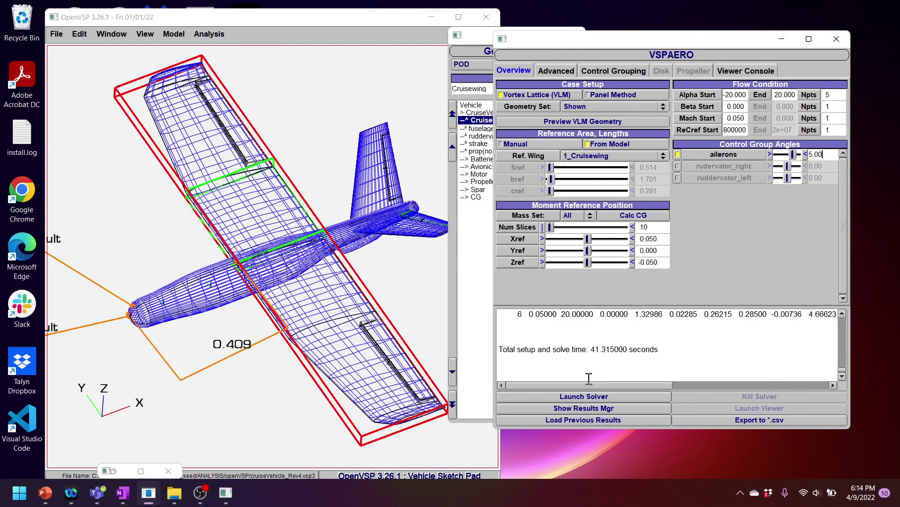
left_click(575, 406)
left_click_drag(488, 87, 506, 39)
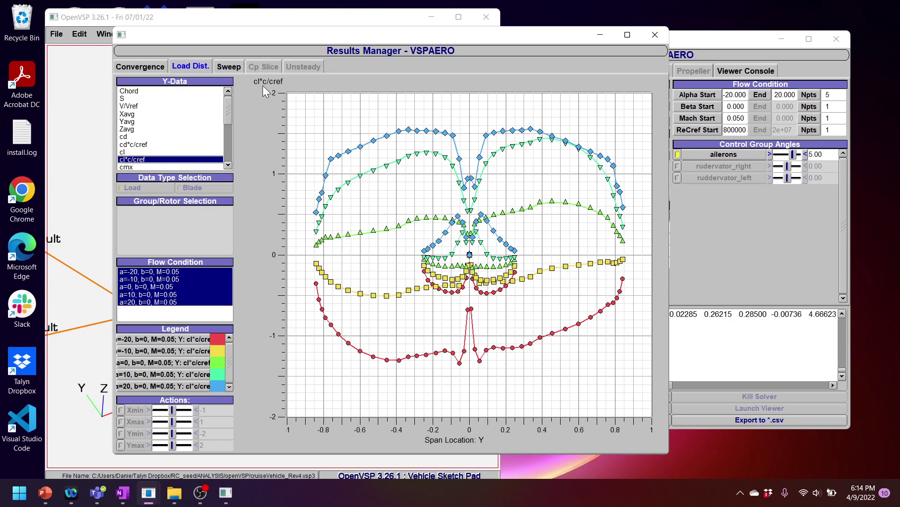
- Plot spanwise cl instead of cl*c/cref in the load distribution
left_click(135, 152)
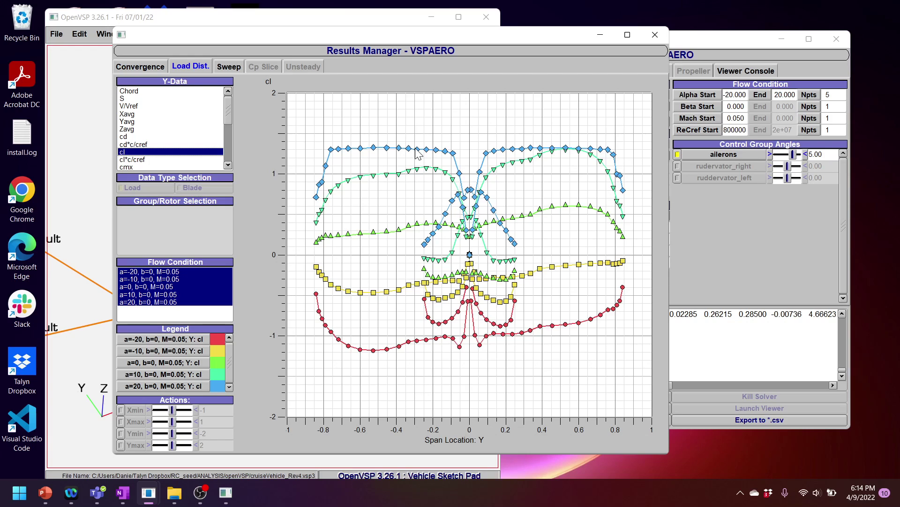
left_click(756, 242)
left_click(567, 71)
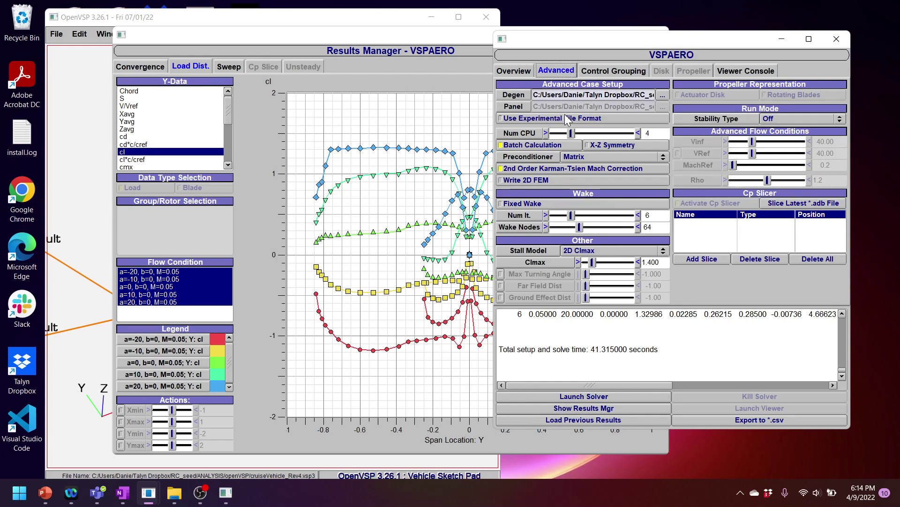
left_click(388, 79)
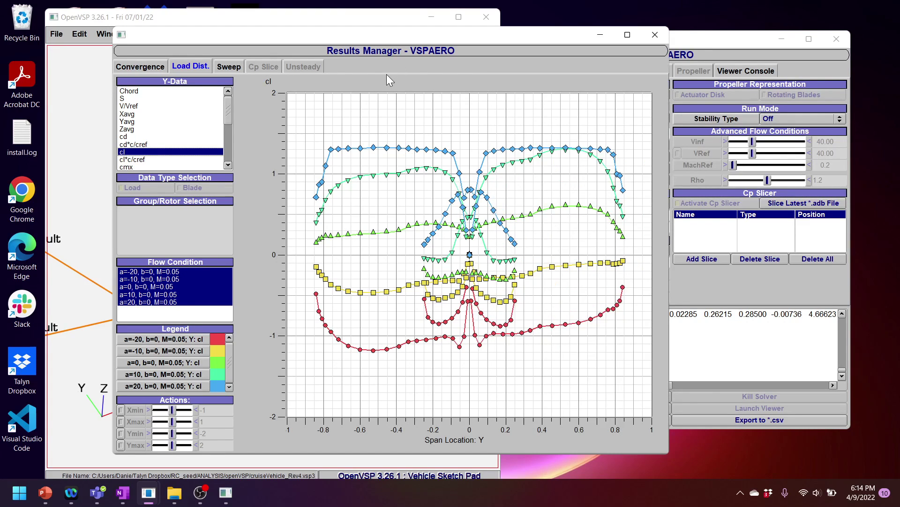
- On the Sweep tab, plot CDi with Alpha as the X-Data
left_click(237, 67)
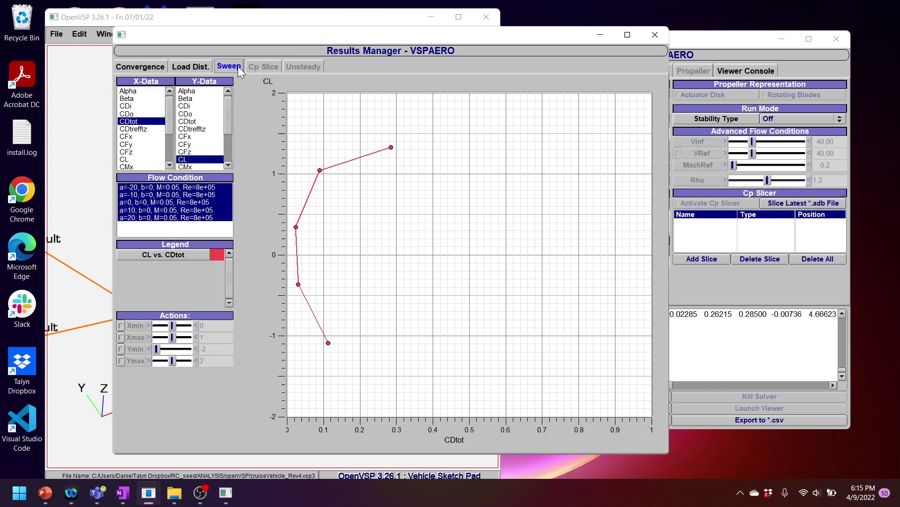
left_click(128, 91)
left_click_drag(228, 112, 229, 120)
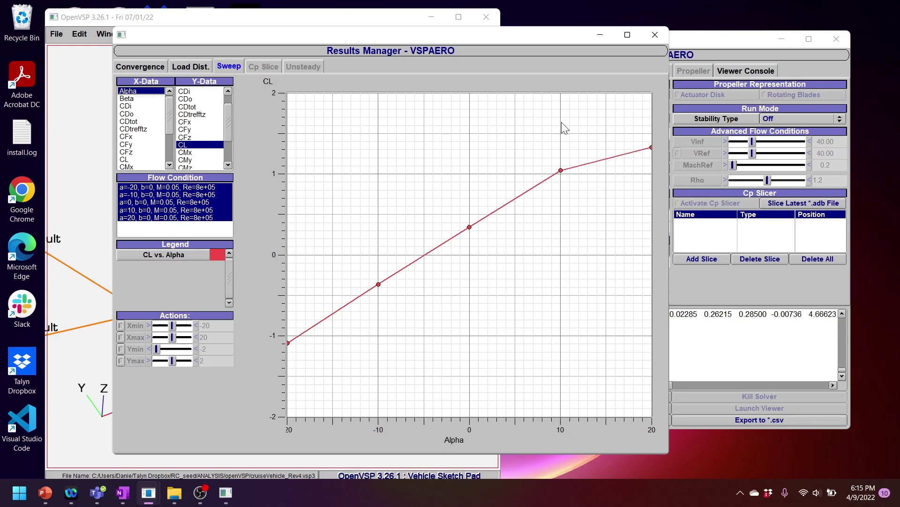
left_click(185, 92)
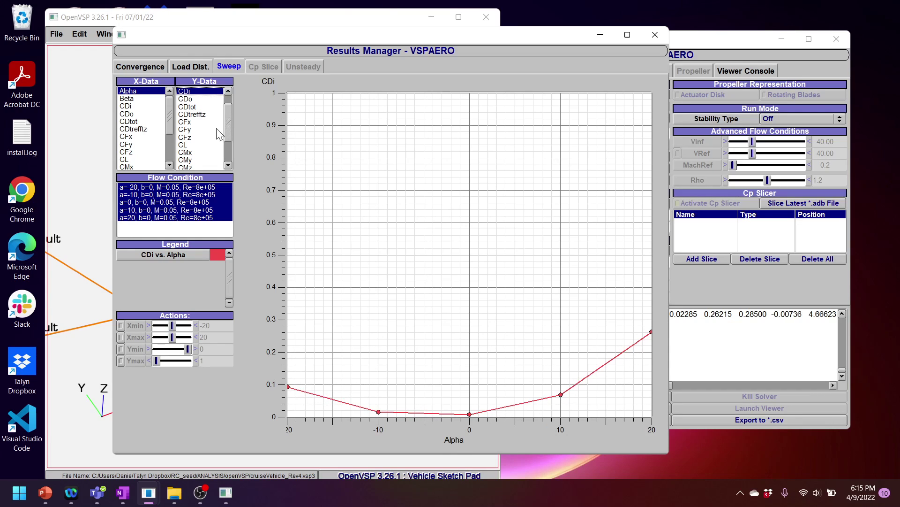
- Review sweep plots of CFz, CMy and L/D against alpha
left_click_drag(230, 124, 230, 128)
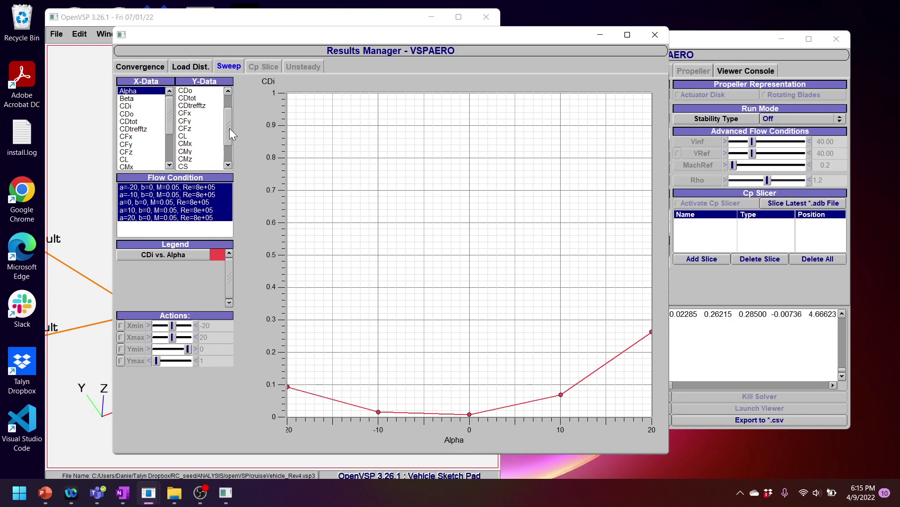
left_click(193, 128)
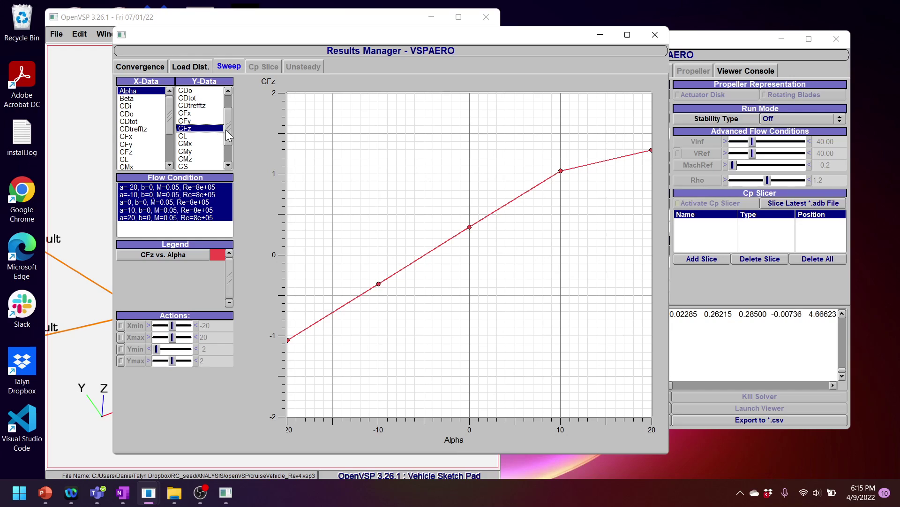
left_click_drag(227, 122, 227, 138)
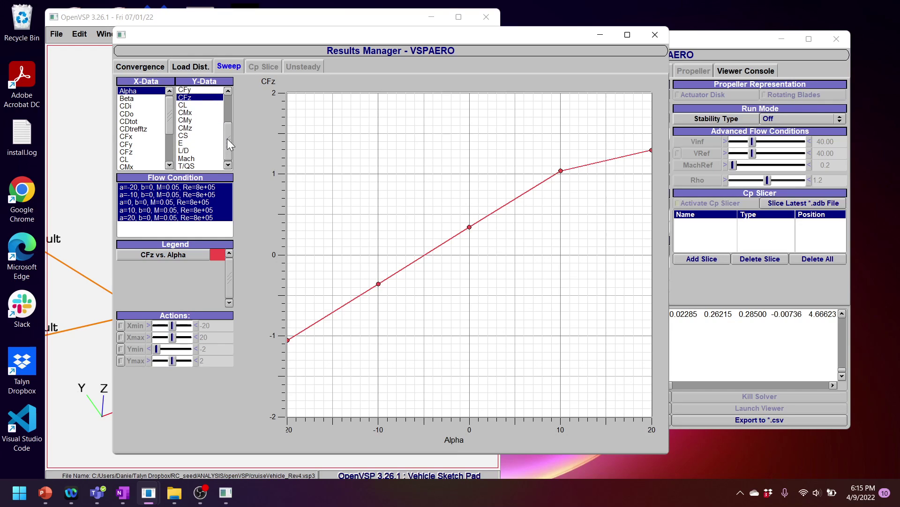
left_click(197, 120)
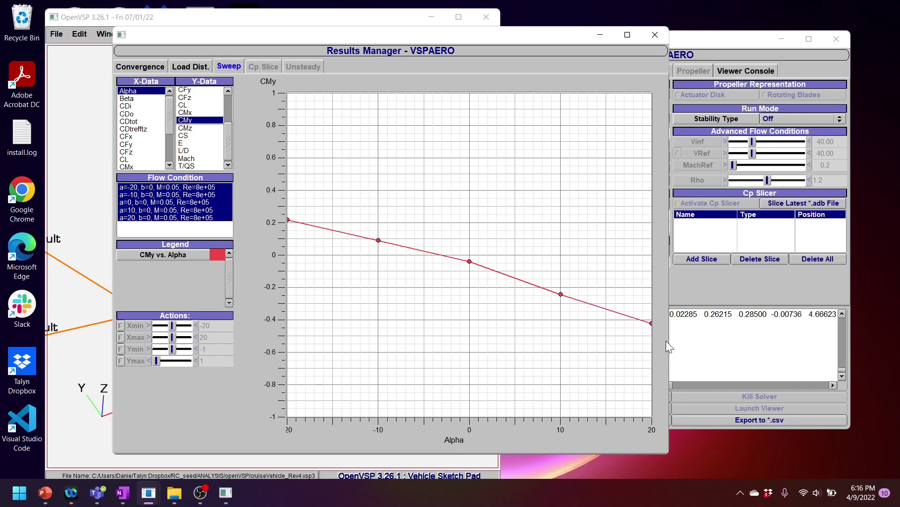
left_click(186, 150)
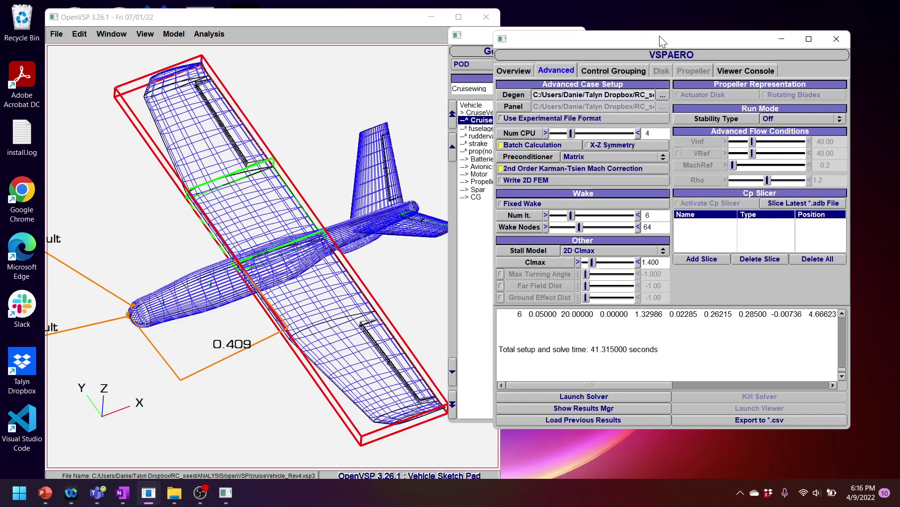
- Close the sweep results and bring up the VSPAERO Viewer at an oblique view
left_click(655, 35)
left_click(227, 493)
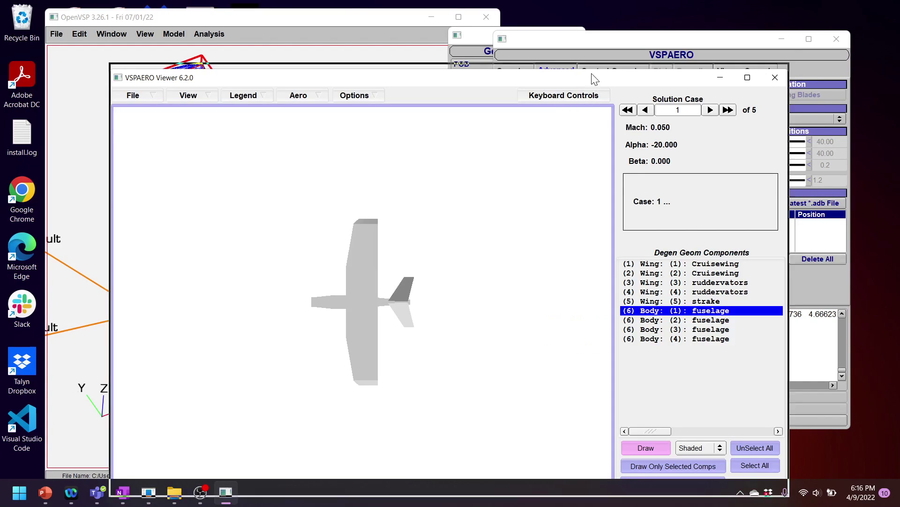
left_click_drag(593, 77, 588, 35)
left_click_drag(438, 297, 369, 269)
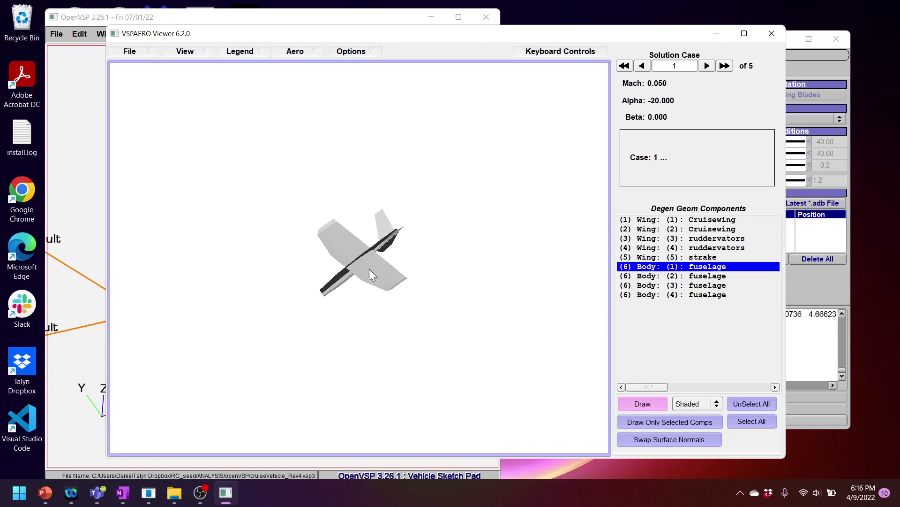
- Step through the solution cases to case 2 (Alpha -10) and colour by Pressures
left_click(706, 66)
left_click(707, 66)
left_click(707, 66)
left_click(707, 66)
left_click(642, 66)
left_click(642, 66)
left_click(642, 66)
left_click(311, 52)
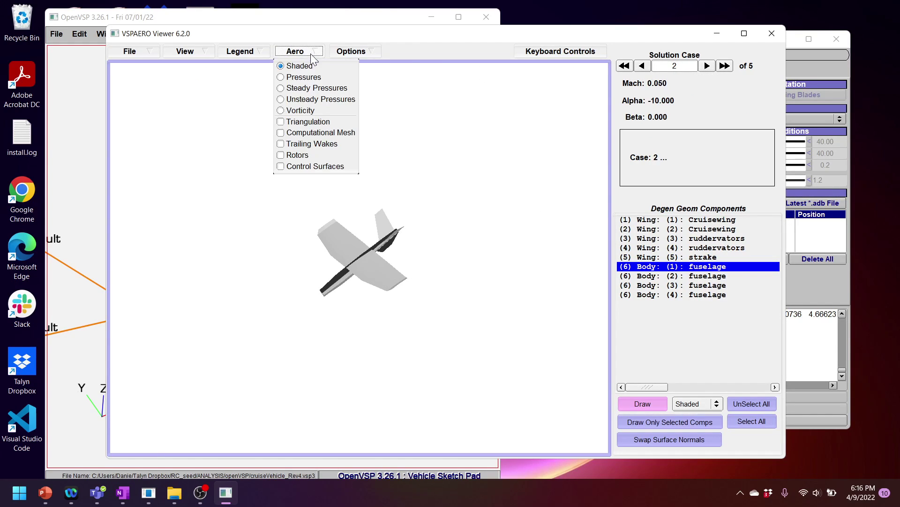
left_click(300, 77)
left_click_drag(348, 181, 376, 234)
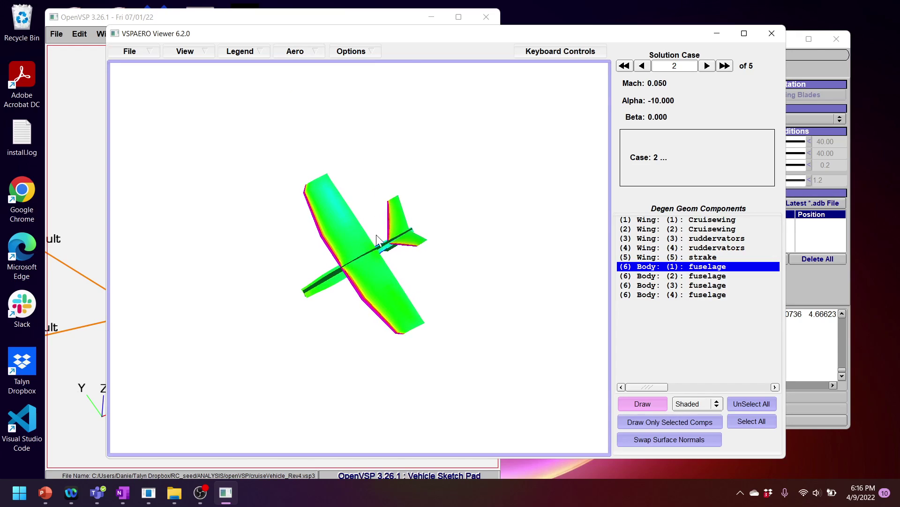
right_click_drag(376, 235, 365, 347)
left_click_drag(365, 347, 331, 271)
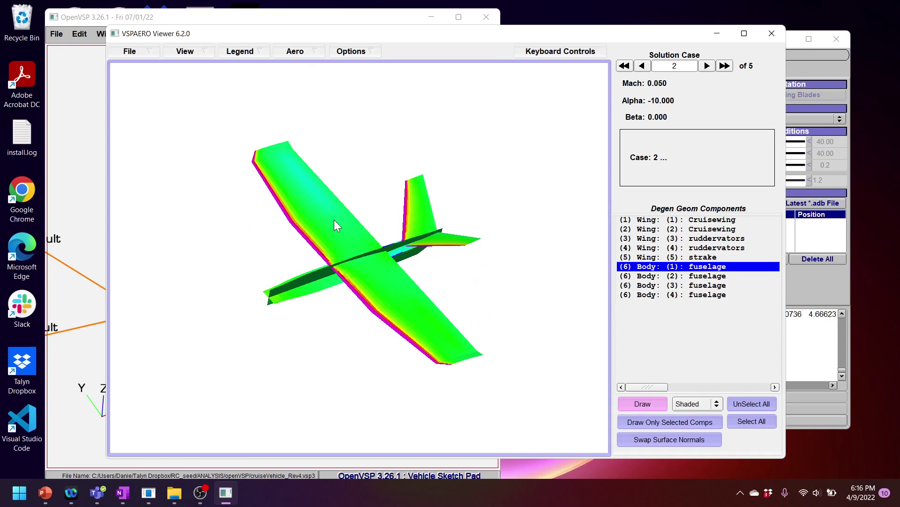
- Show the Run Label and Delta-Cp Contours Legend, viewing the aircraft from the side
left_click(304, 53)
left_click(241, 52)
left_click(241, 52)
left_click(229, 68)
left_click(249, 52)
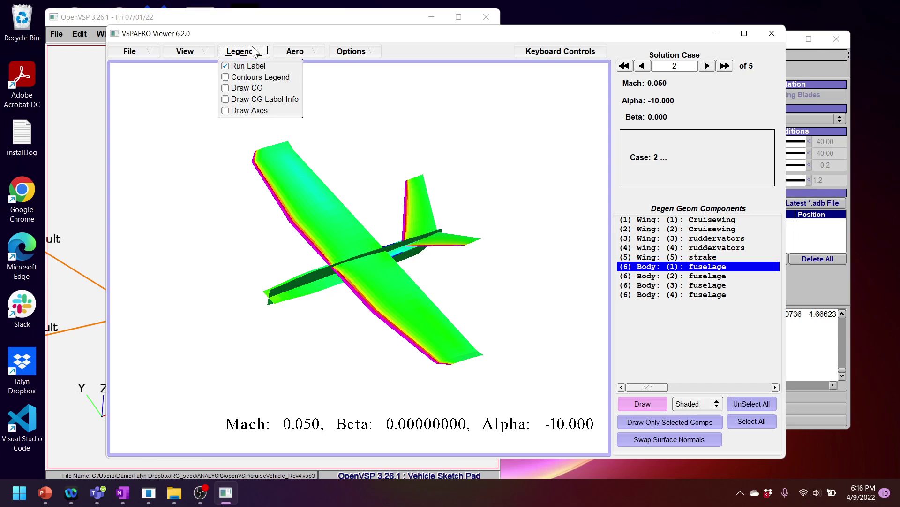
left_click(245, 77)
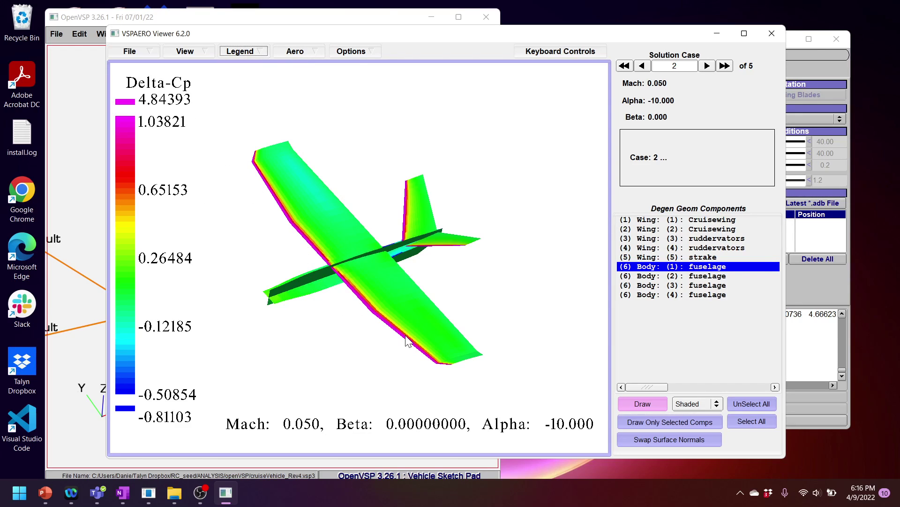
left_click_drag(373, 318, 315, 252)
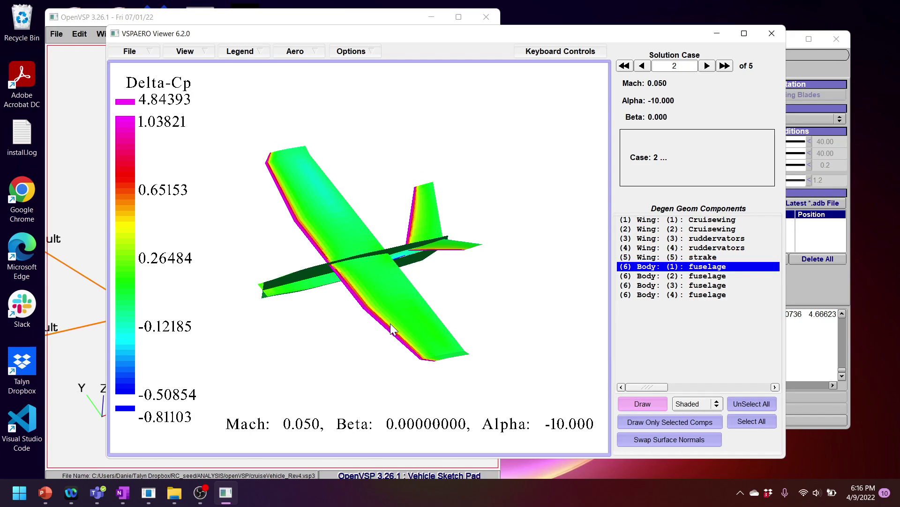
left_click_drag(390, 323, 353, 273)
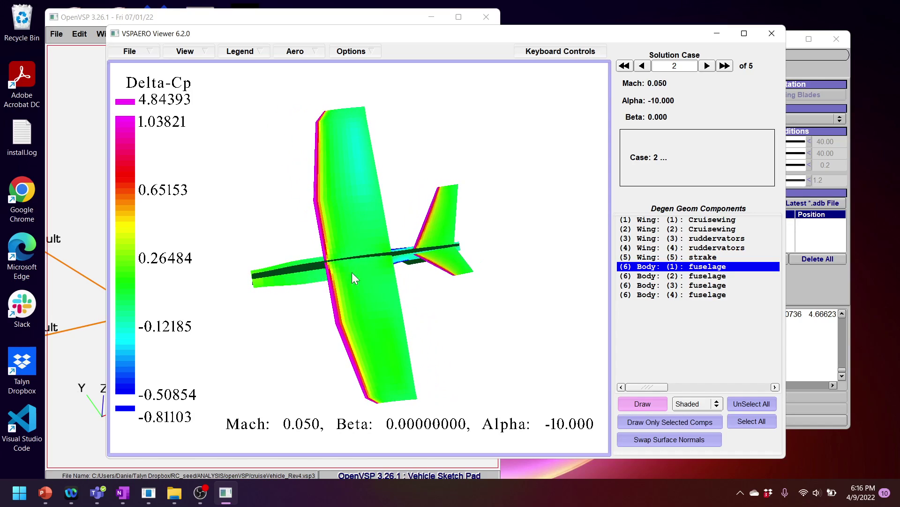
scroll(421, 212, "up", 3)
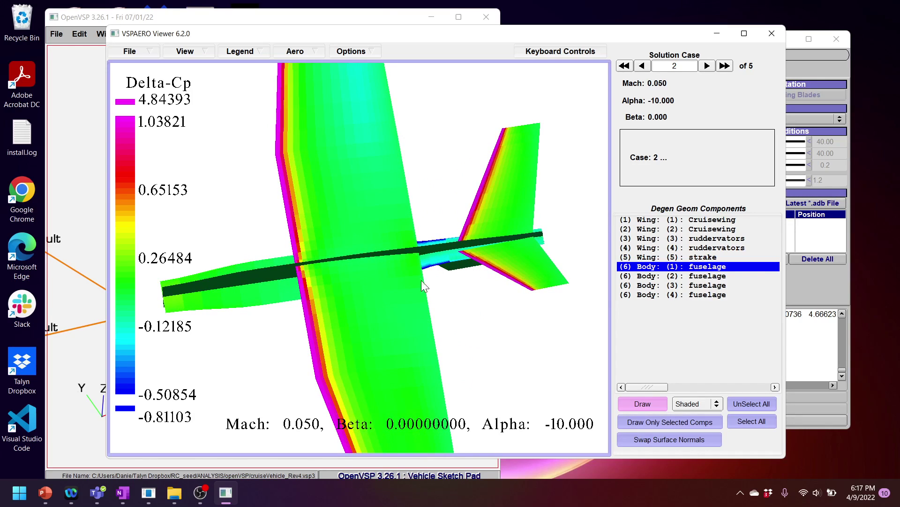
mouse_move(395, 269)
left_mouse_down()
mouse_move(389, 196)
mouse_move(397, 192)
mouse_move(364, 209)
mouse_move(447, 254)
mouse_move(365, 280)
mouse_move(378, 308)
mouse_move(391, 281)
left_mouse_up()
- Show trailing wakes and step through the cases from Alpha 20 back to Alpha -20
left_click(300, 51)
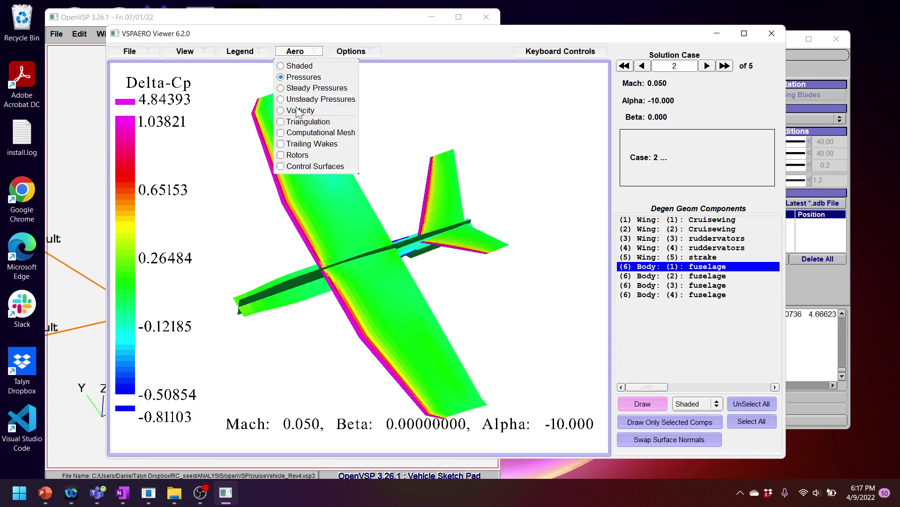
left_click(308, 144)
left_click_drag(317, 207, 483, 241)
left_click(712, 67)
left_click(712, 66)
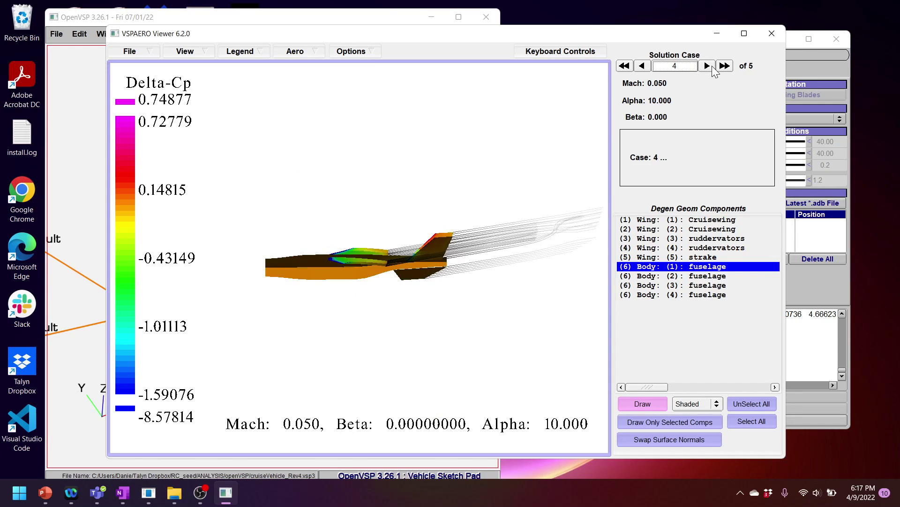
left_click(712, 67)
left_click(643, 66)
left_click(643, 65)
left_click(644, 66)
left_click(644, 66)
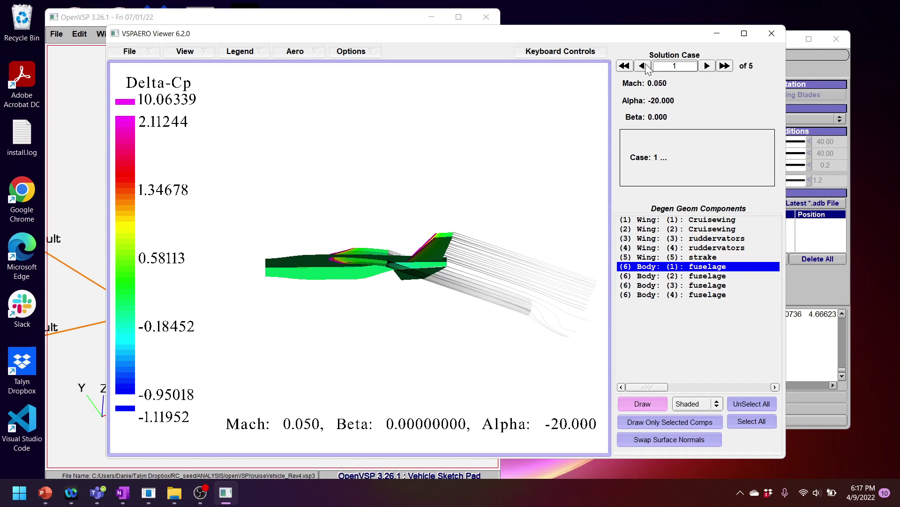
left_click_drag(268, 231, 308, 265)
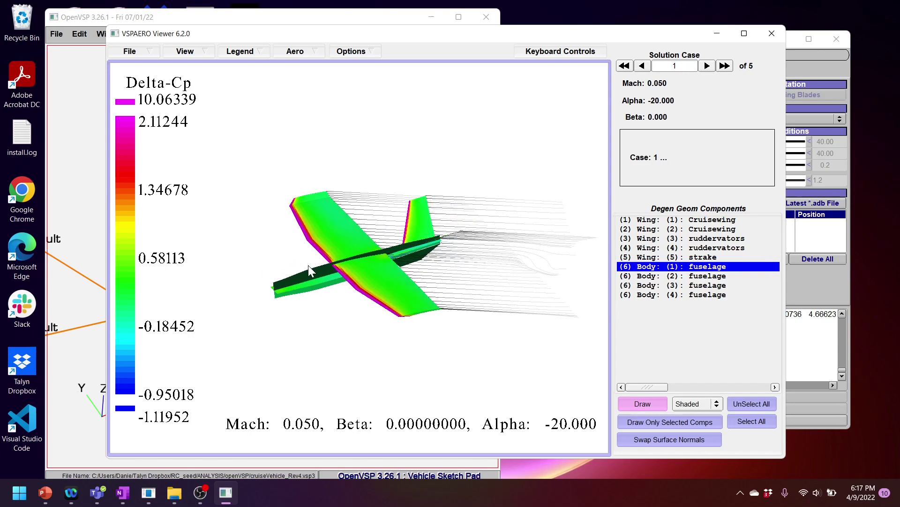
- Inspect the wakes from several angles, then close the VSPAERO Viewer
left_click(358, 53)
left_click(387, 110)
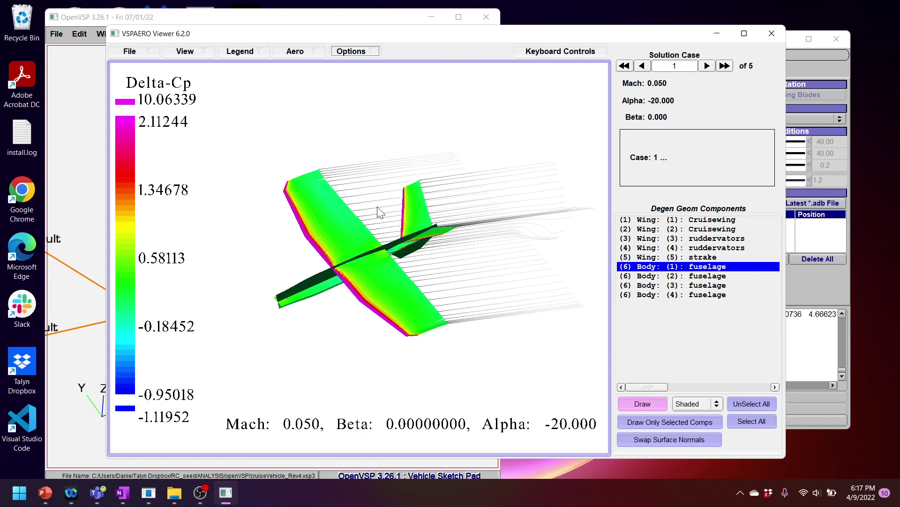
left_click_drag(378, 209, 514, 260)
left_click_drag(554, 233, 506, 215)
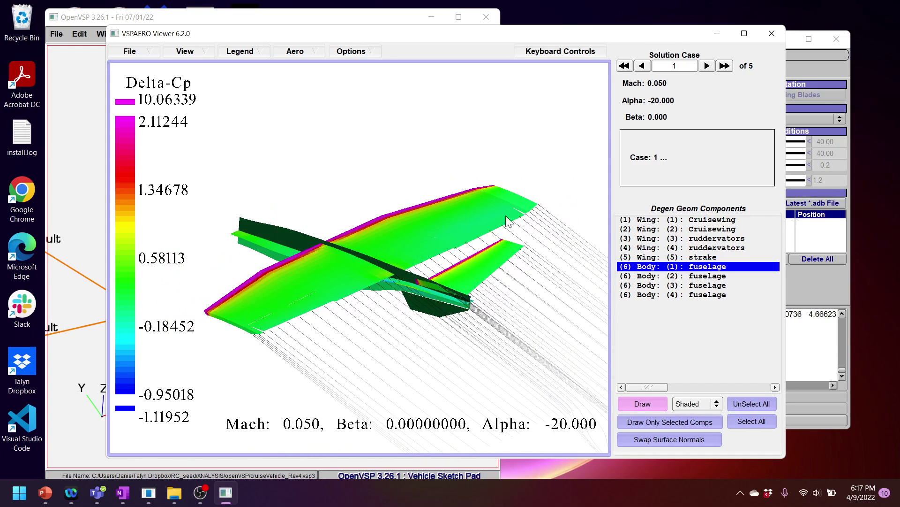
mouse_move(466, 321)
left_mouse_down()
mouse_move(400, 280)
mouse_move(279, 251)
mouse_move(260, 280)
mouse_move(272, 242)
mouse_move(292, 284)
mouse_move(278, 230)
mouse_move(286, 215)
mouse_move(285, 227)
mouse_move(389, 240)
mouse_move(374, 270)
mouse_move(415, 285)
mouse_move(418, 209)
mouse_move(413, 285)
mouse_move(458, 314)
left_mouse_up()
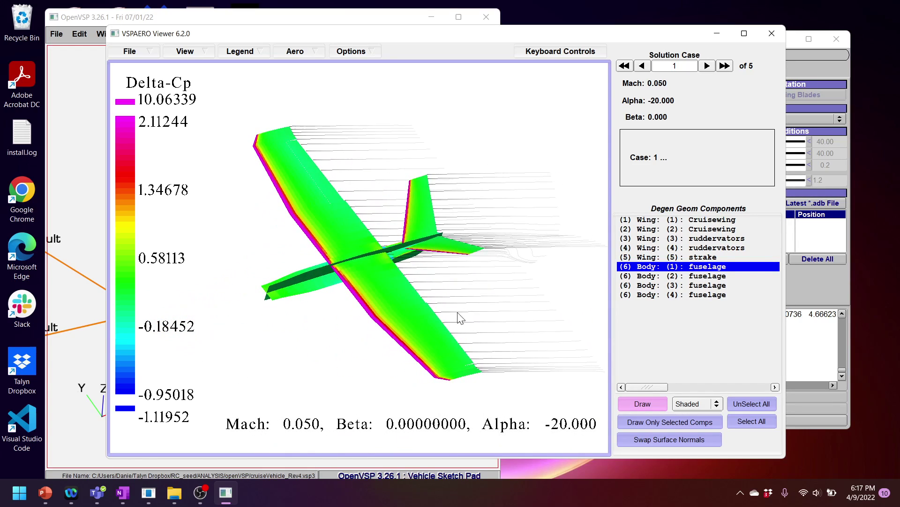
left_click(769, 36)
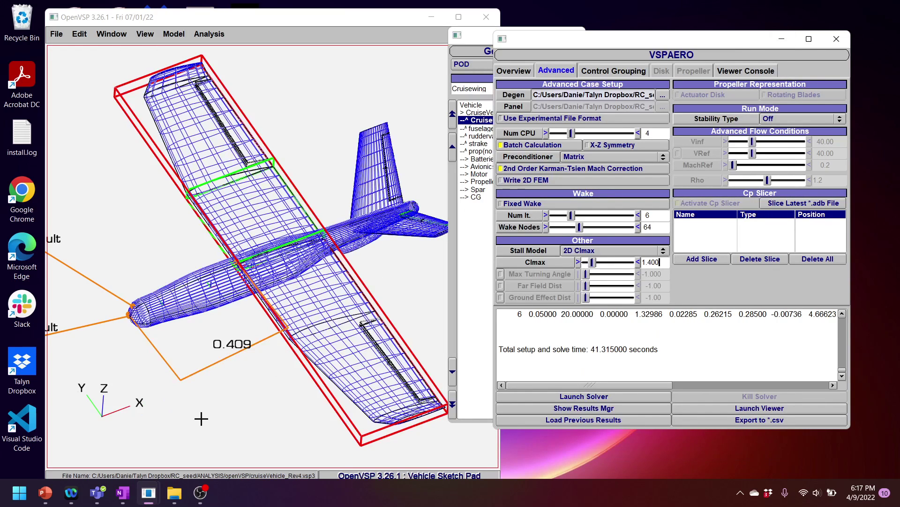
- Bring the PowerPoint slide show of VSPAERO unit, moment and total-drag tips back to the front
left_click(46, 492)
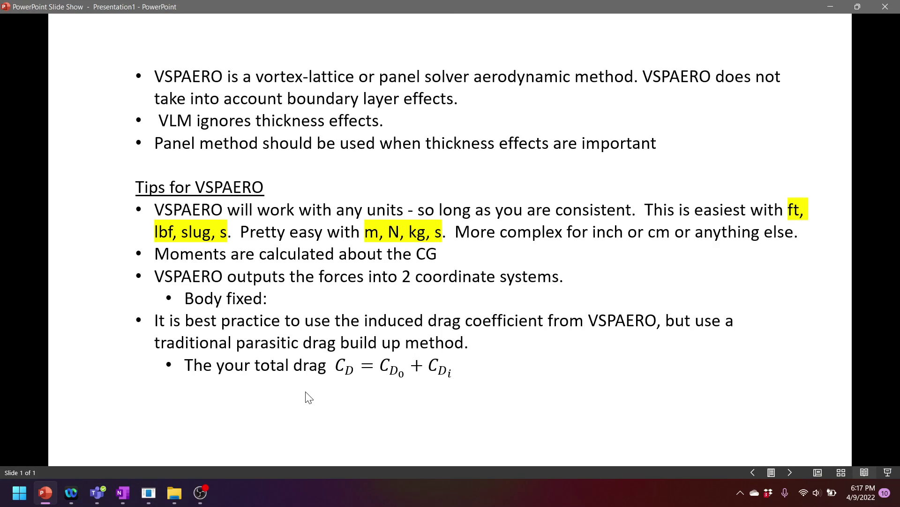